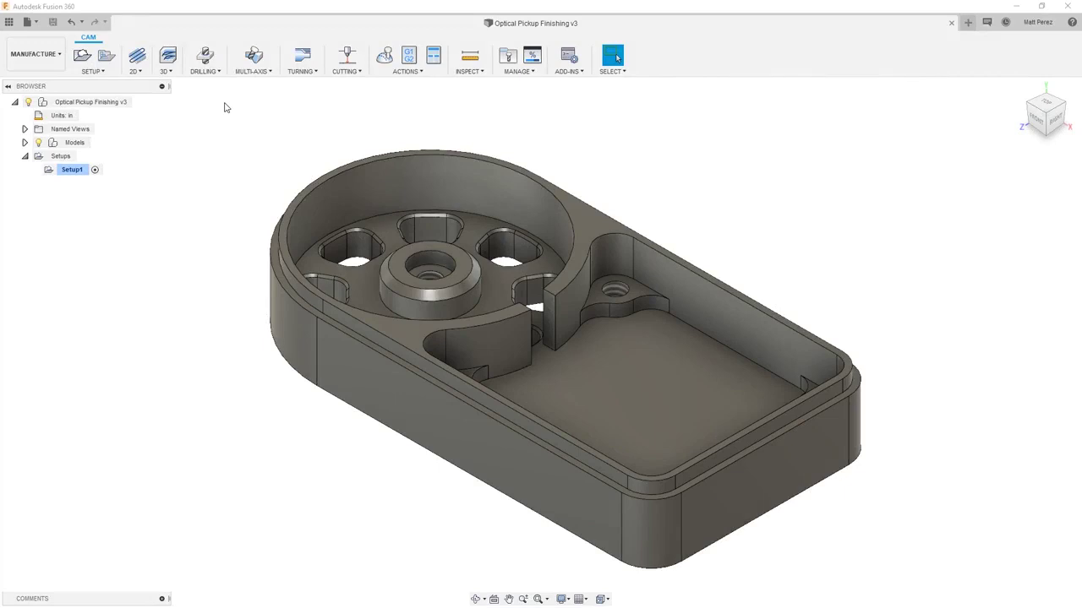
Show Setup1's stock box around the part, orbit it to other sides, and fit it to the window
{"action": "left_click", "coordinate": [63, 172]}
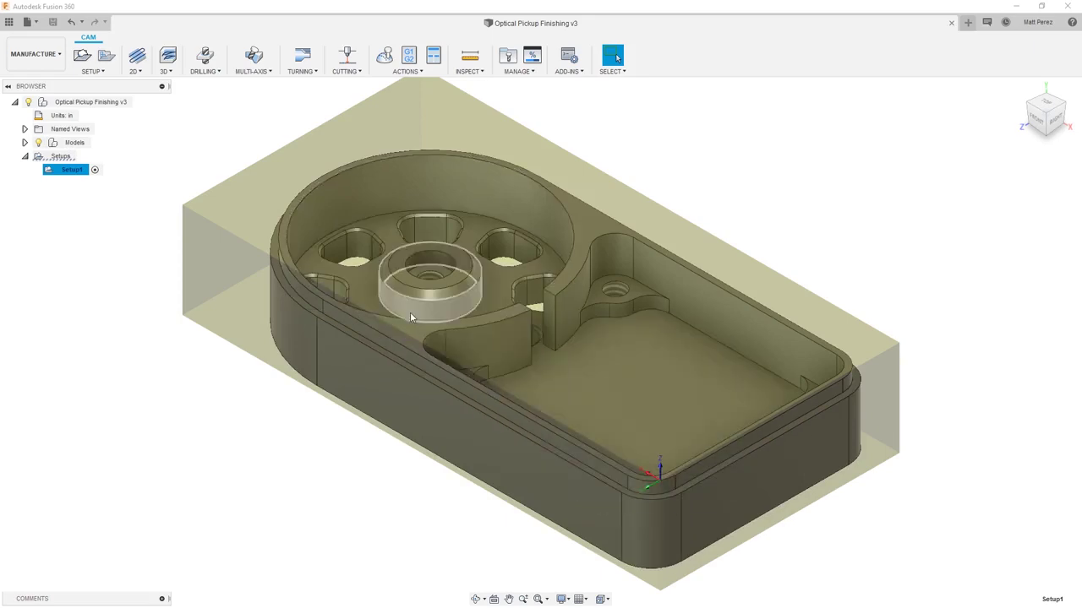
{"action": "middle_click_drag", "start_coordinate": [980, 446], "coordinate": [719, 388], "text": "shift"}
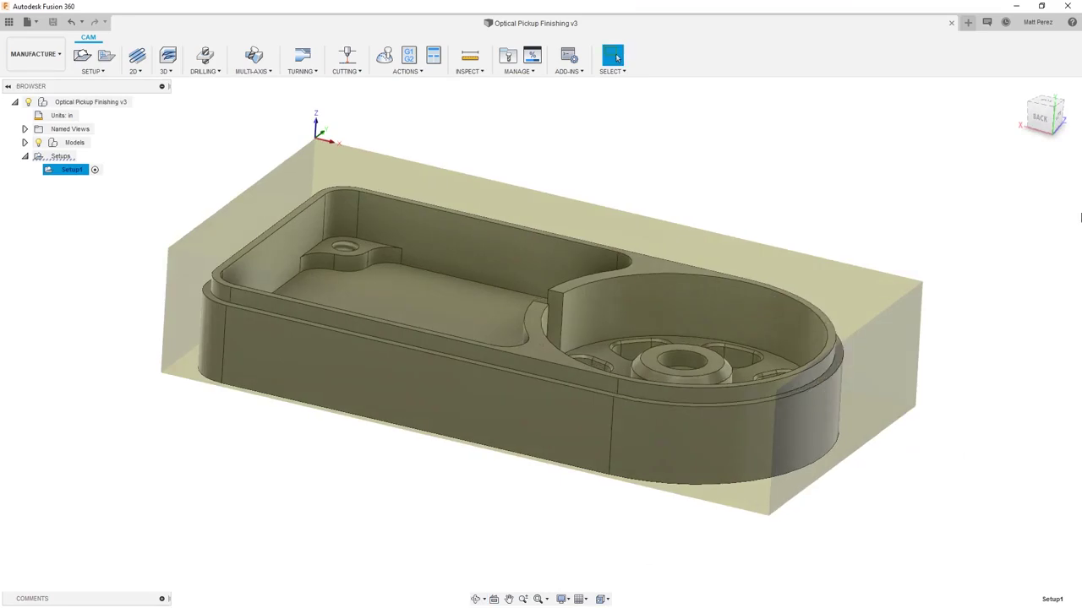
{"action": "left_click", "coordinate": [1052, 110]}
{"action": "key", "text": "F6"}
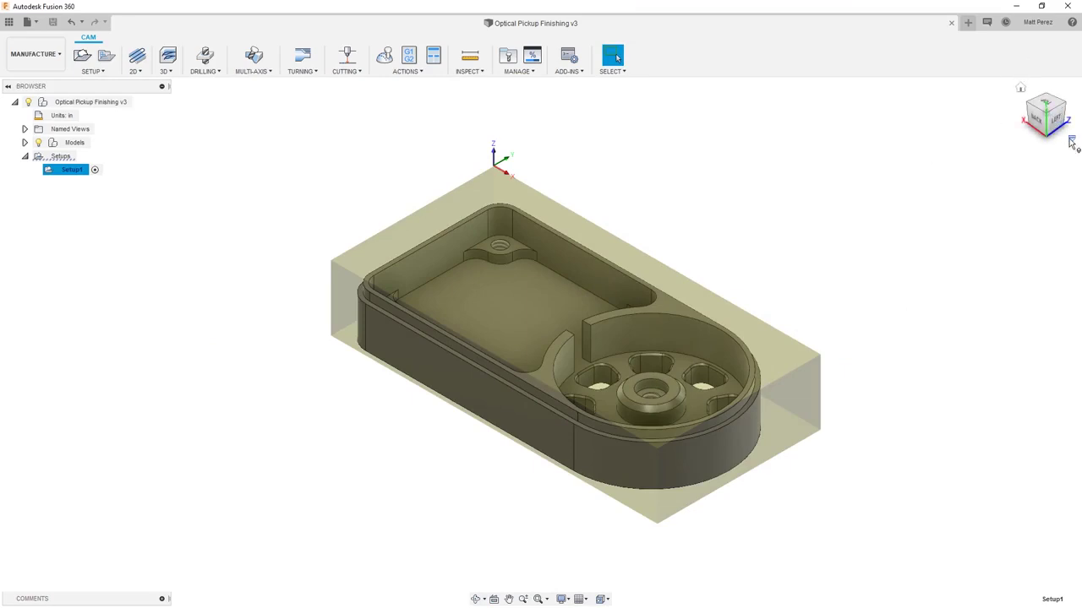
Save the isometric view as the fitted Home view, check it by orbiting and returning Home, then zoom out
{"action": "left_click", "coordinate": [1070, 140]}
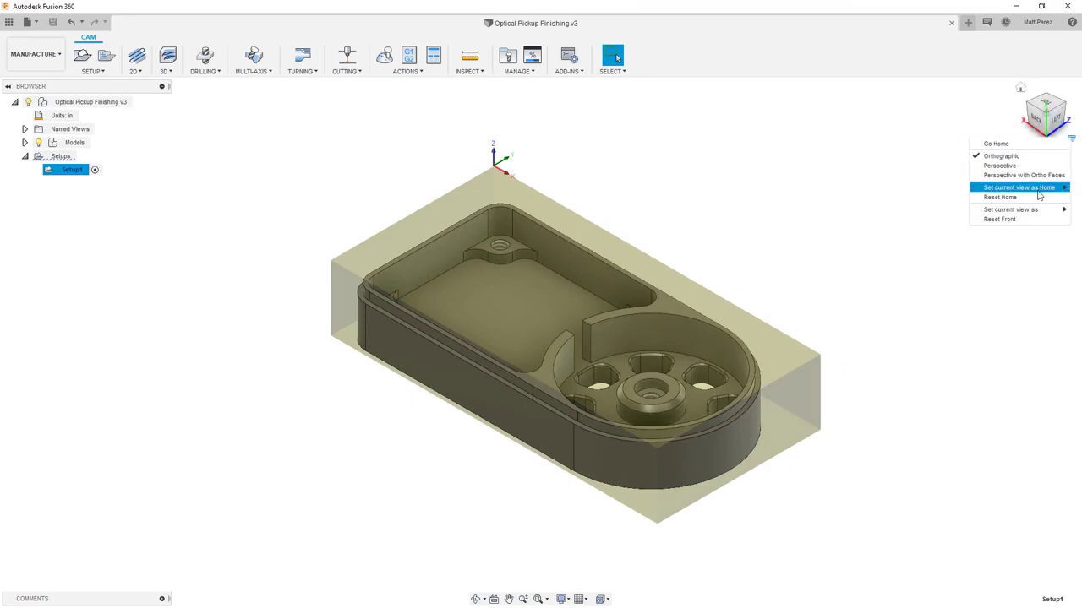
{"action": "mouse_move", "coordinate": [1040, 195]}
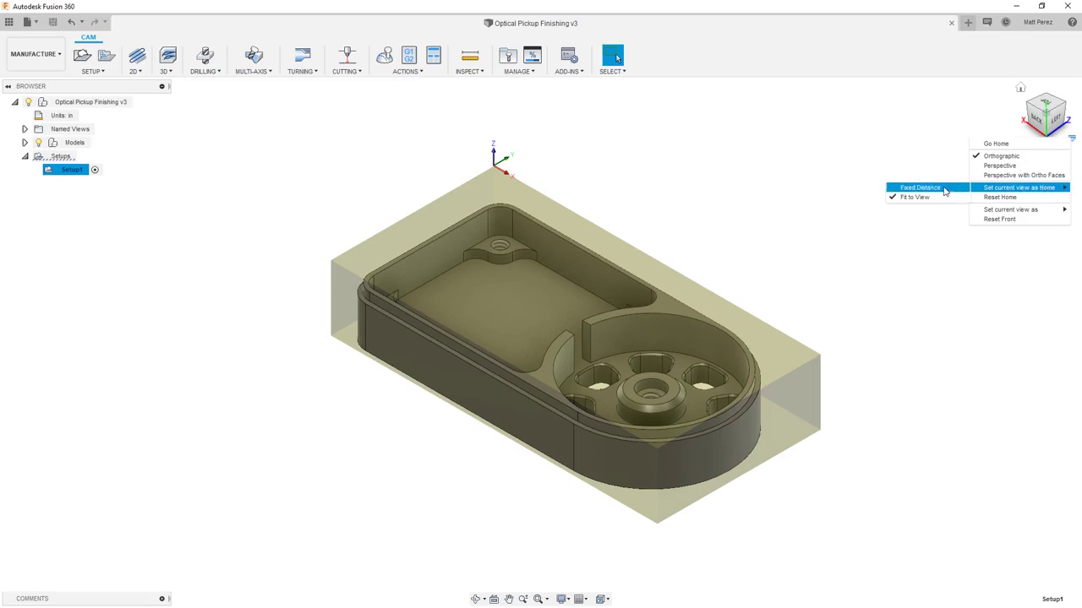
{"action": "left_click", "coordinate": [913, 198]}
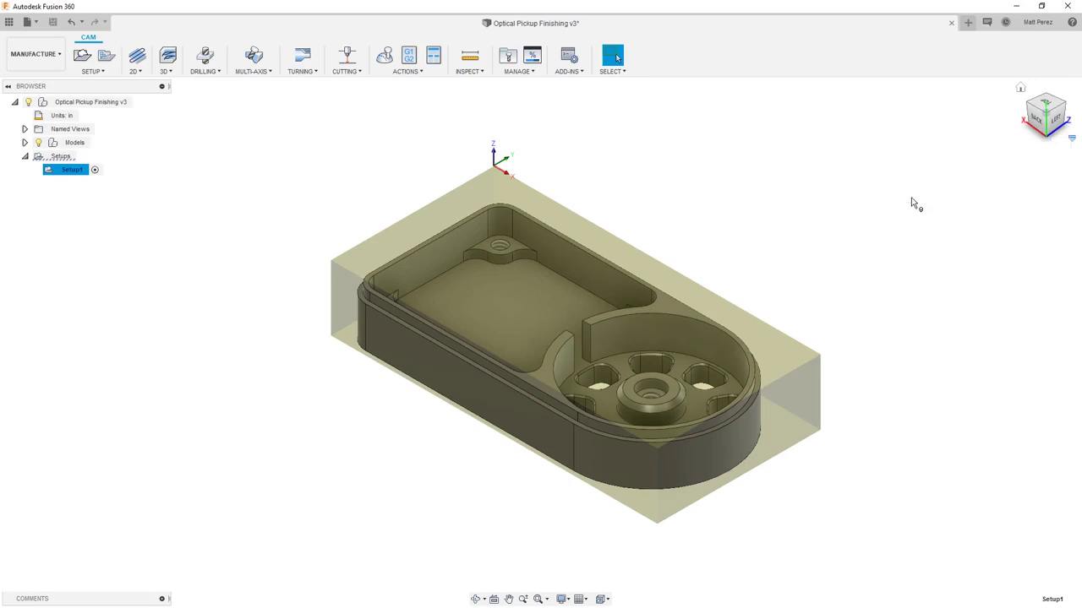
{"action": "middle_click_drag", "start_coordinate": [903, 207], "coordinate": [898, 232]}
{"action": "left_click", "coordinate": [1020, 88]}
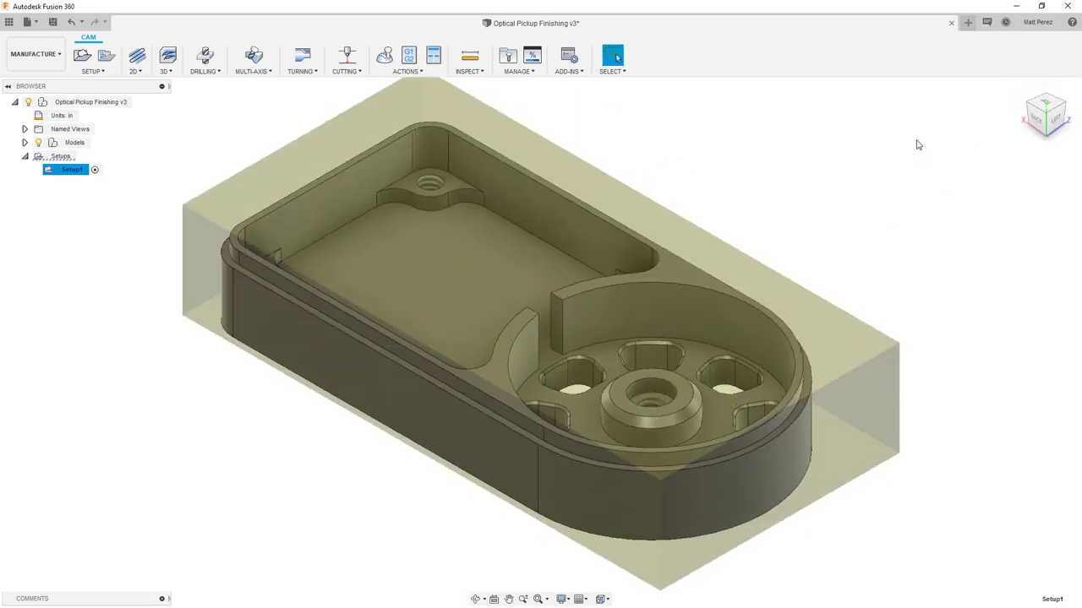
{"action": "scroll", "coordinate": [872, 189], "scroll_direction": "down", "scroll_amount": 3}
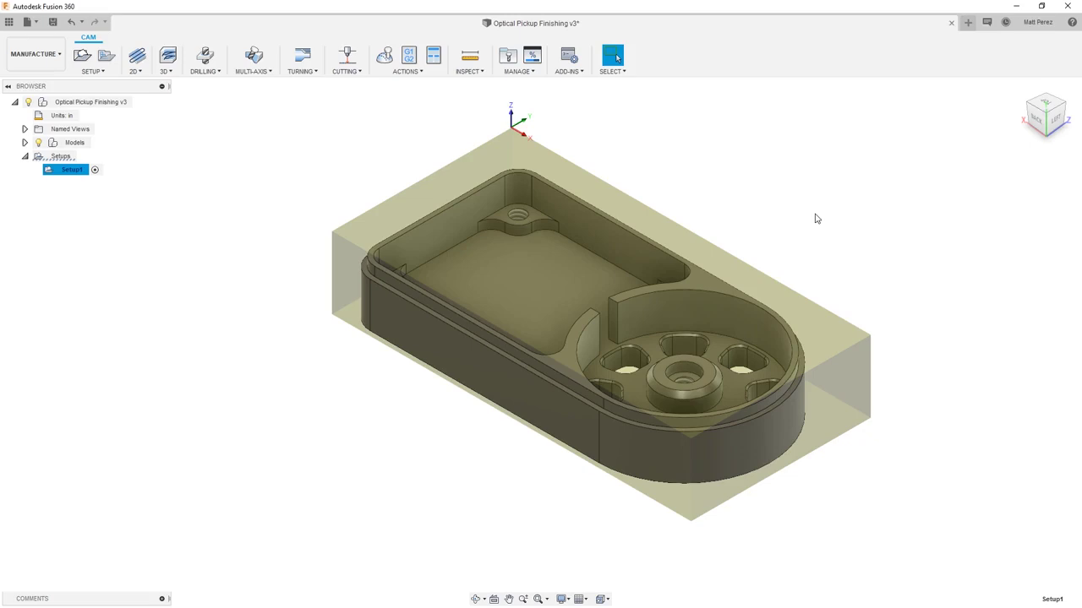
Open the 2D dropdown in the Manufacture toolbar
{"action": "left_click", "coordinate": [134, 73]}
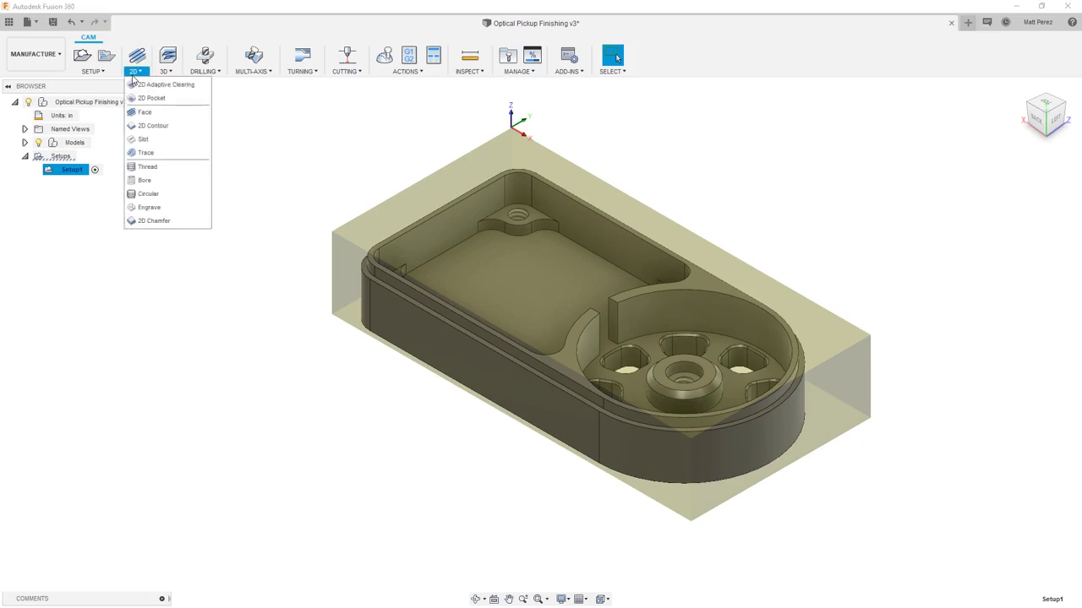
Create a 2D Contour using tool #10, the Ø1/2" flat roughing end mill from CAD CAM Specialization Course 2
{"action": "left_click", "coordinate": [156, 125]}
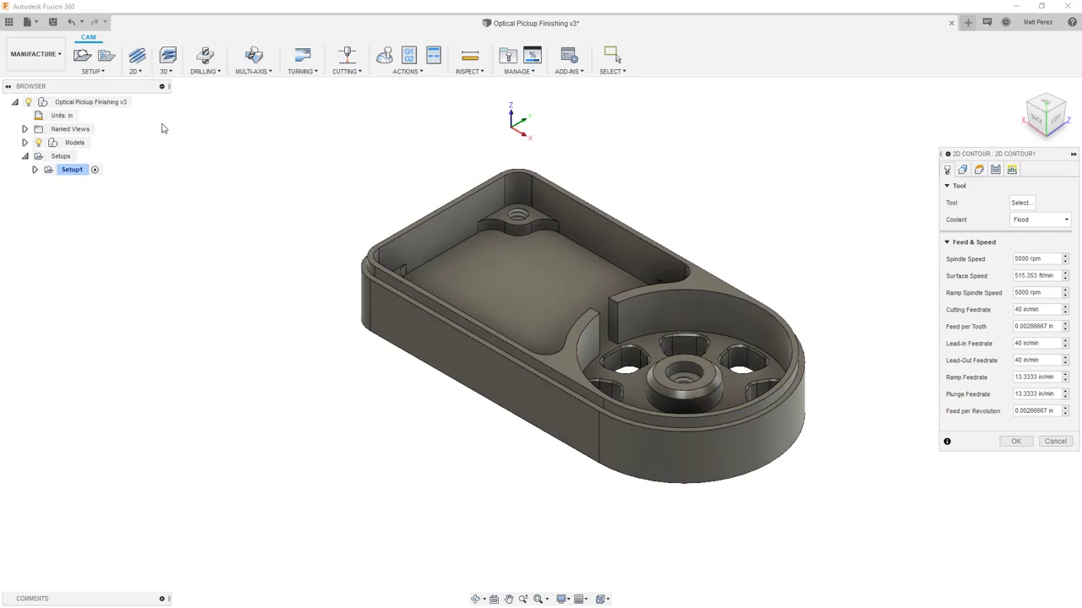
{"action": "left_click", "coordinate": [1020, 203]}
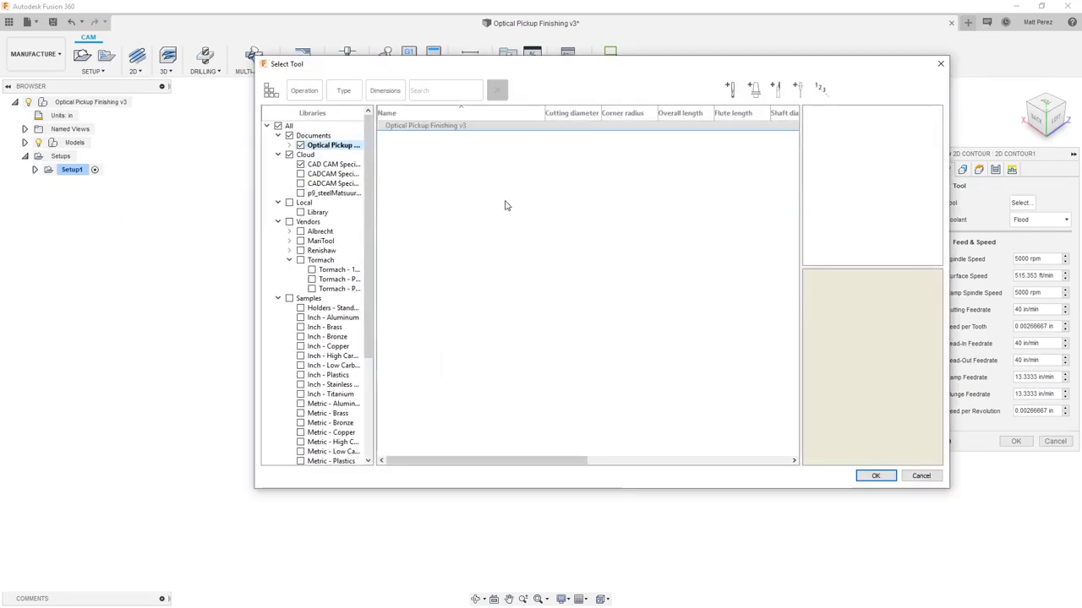
{"action": "left_click", "coordinate": [333, 166]}
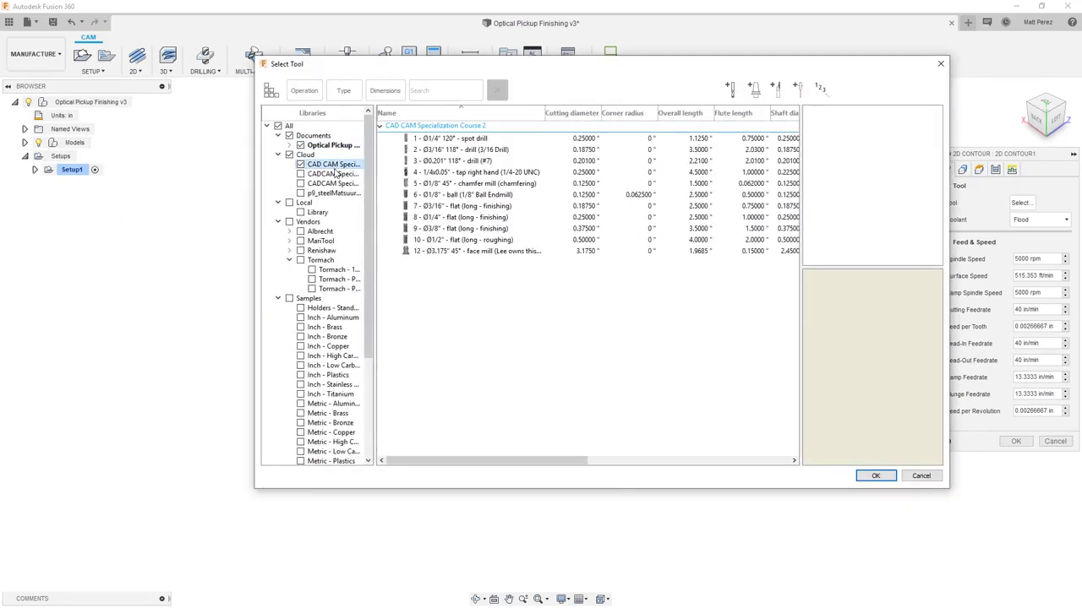
{"action": "left_click", "coordinate": [467, 240]}
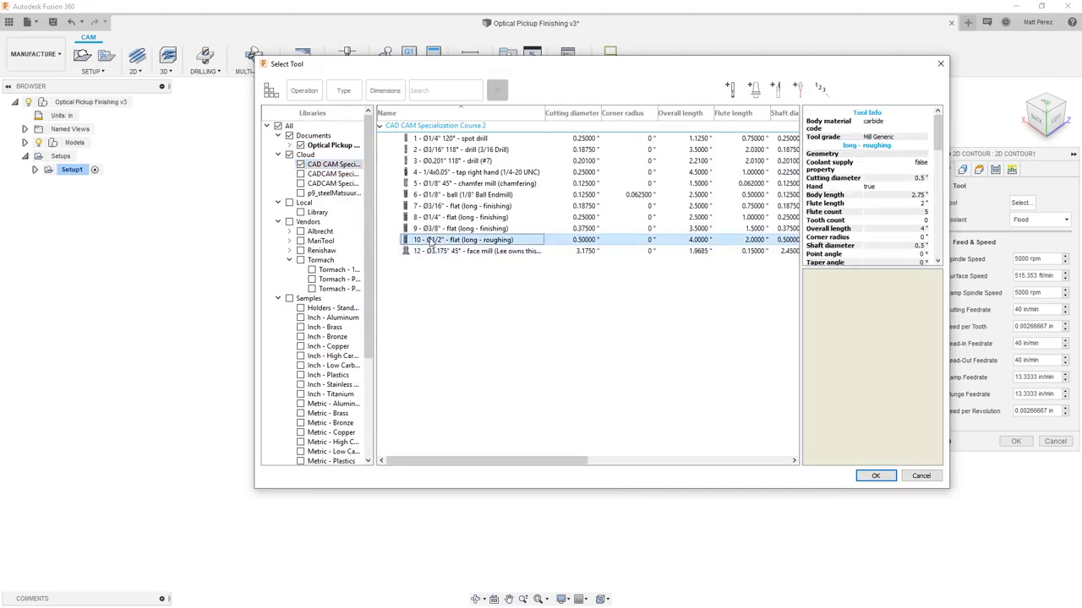
{"action": "left_click", "coordinate": [888, 481]}
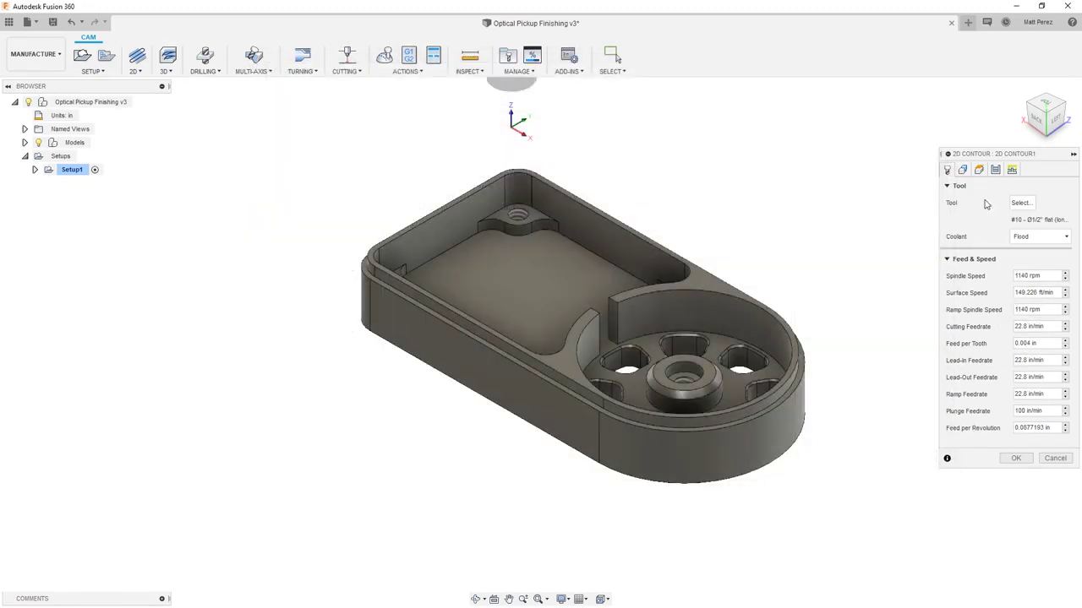
Select the part's outer bottom edge loop as the contour geometry, leaving Stock Contours off
{"action": "left_click", "coordinate": [962, 170]}
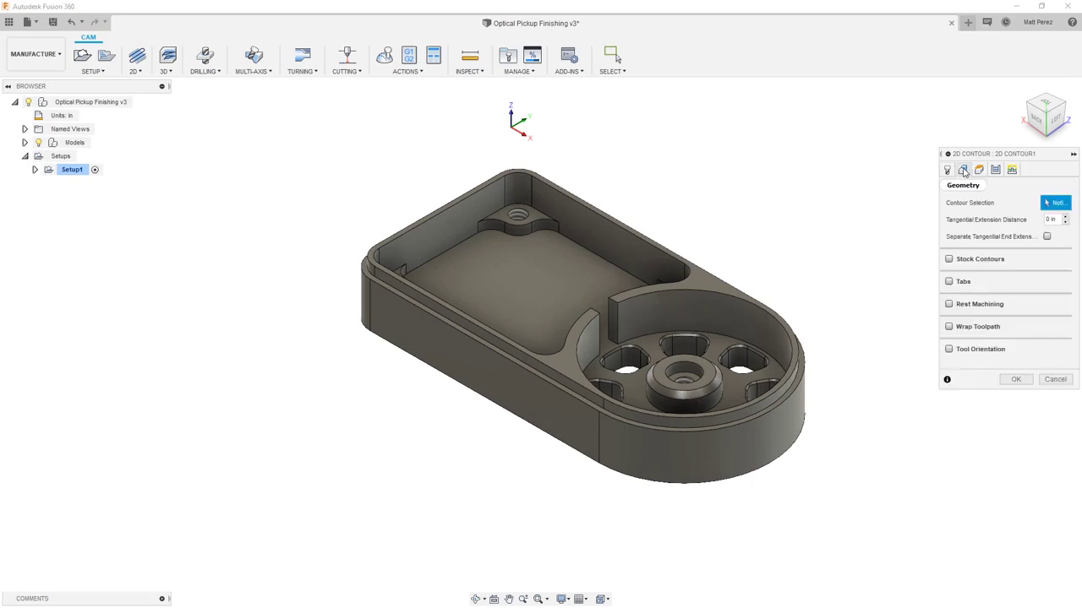
{"action": "left_click", "coordinate": [567, 453]}
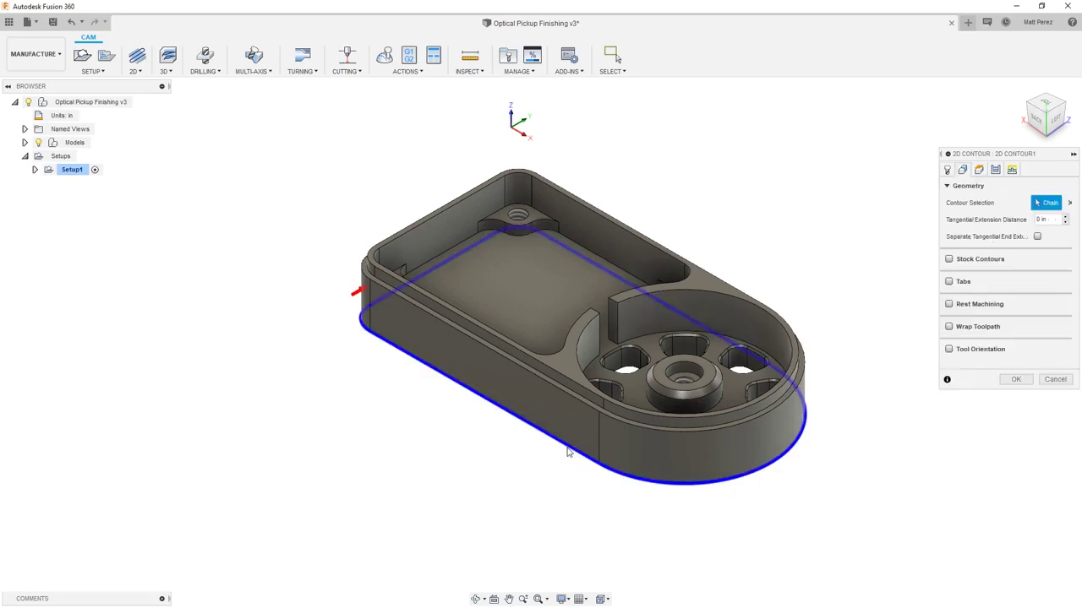
{"action": "left_click", "coordinate": [951, 262]}
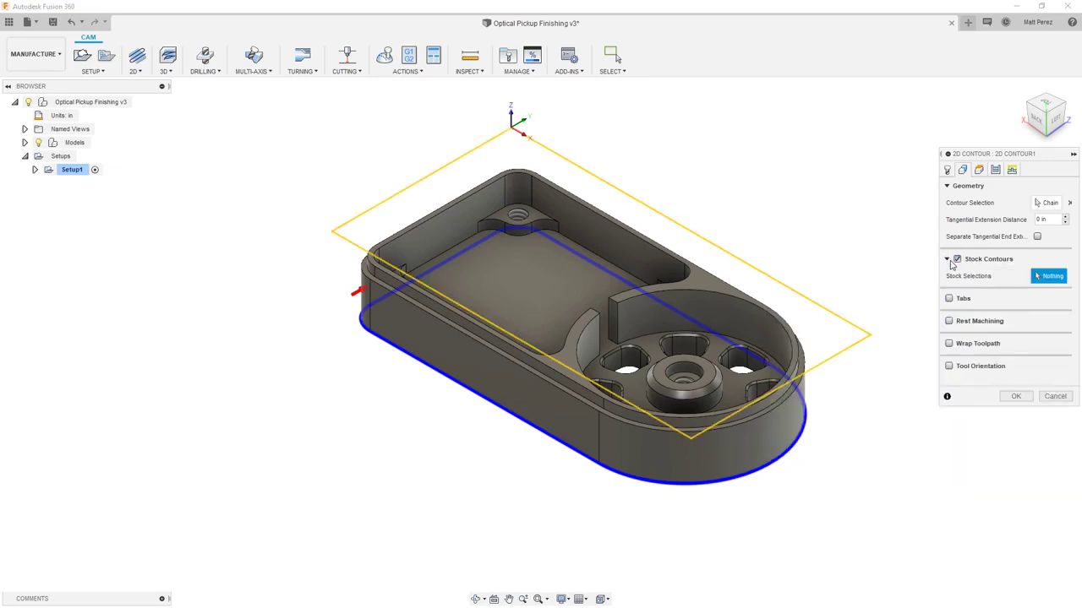
{"action": "left_click", "coordinate": [956, 259]}
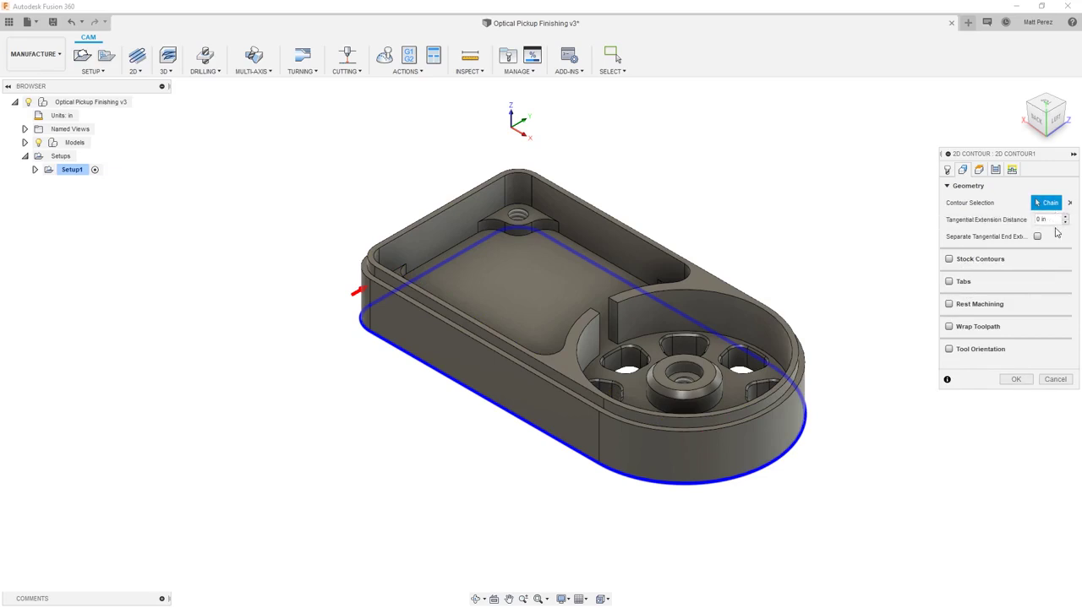
{"action": "left_click", "coordinate": [978, 170]}
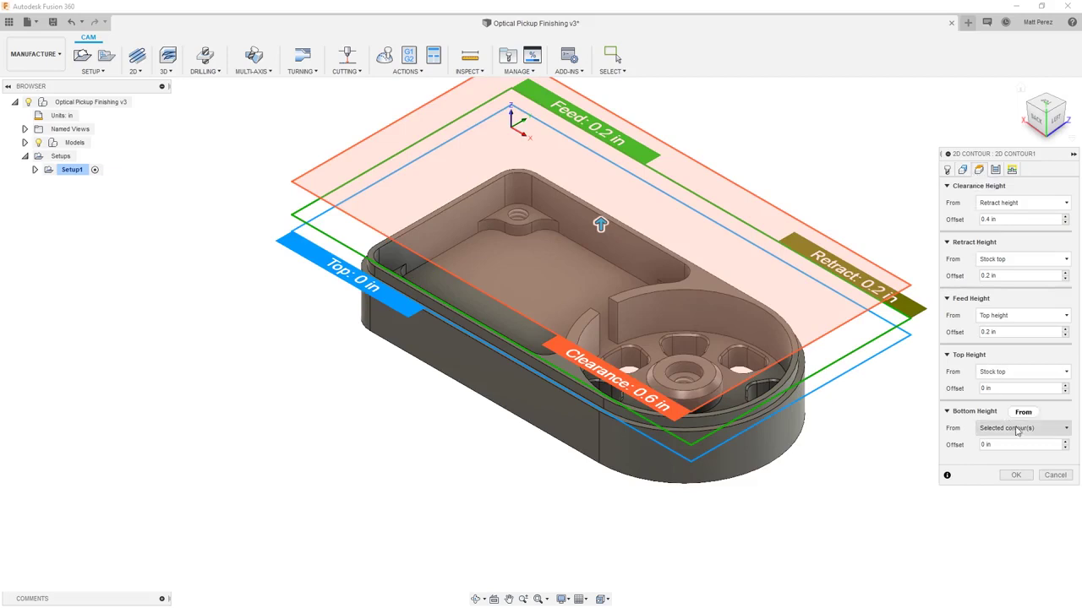
Set the contour's Bottom Height Offset to -.05 in
{"action": "mouse_move", "coordinate": [1018, 430]}
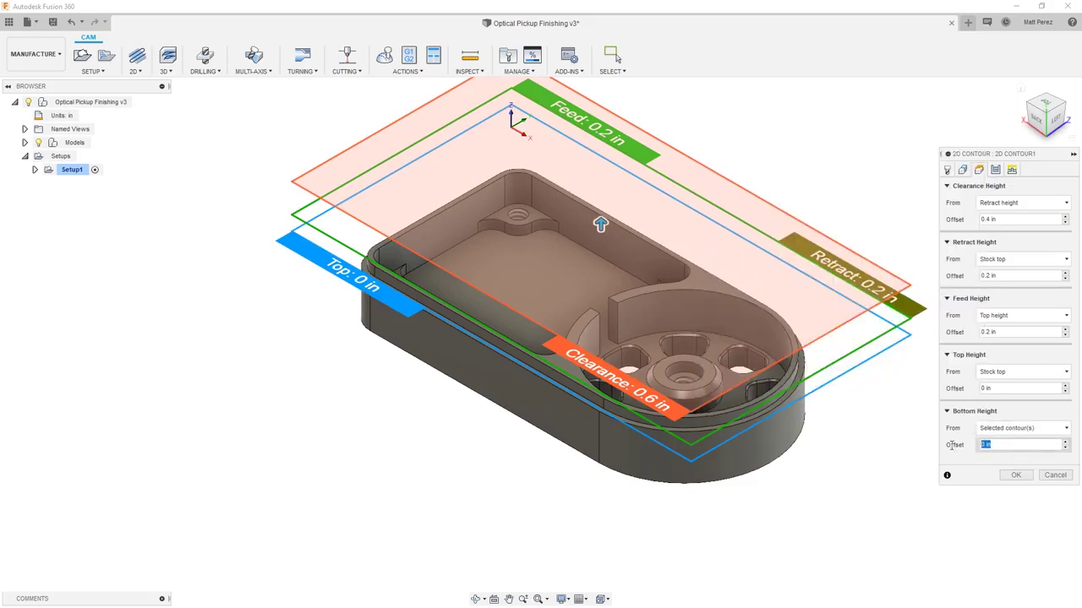
{"action": "left_click", "coordinate": [985, 444]}
{"action": "type", "text": "-.05"}
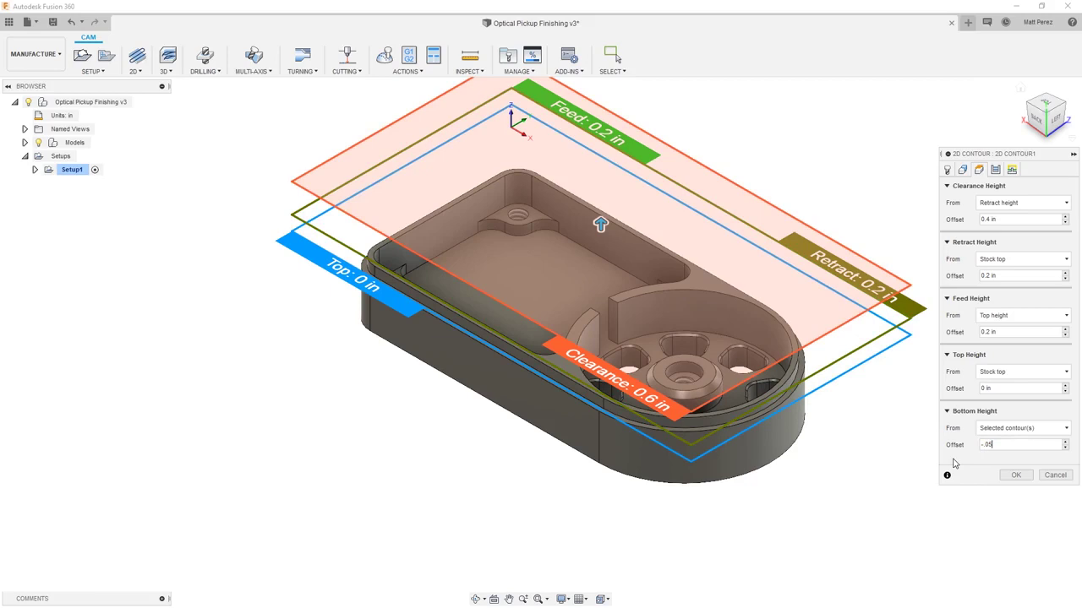
{"action": "left_click", "coordinate": [997, 170]}
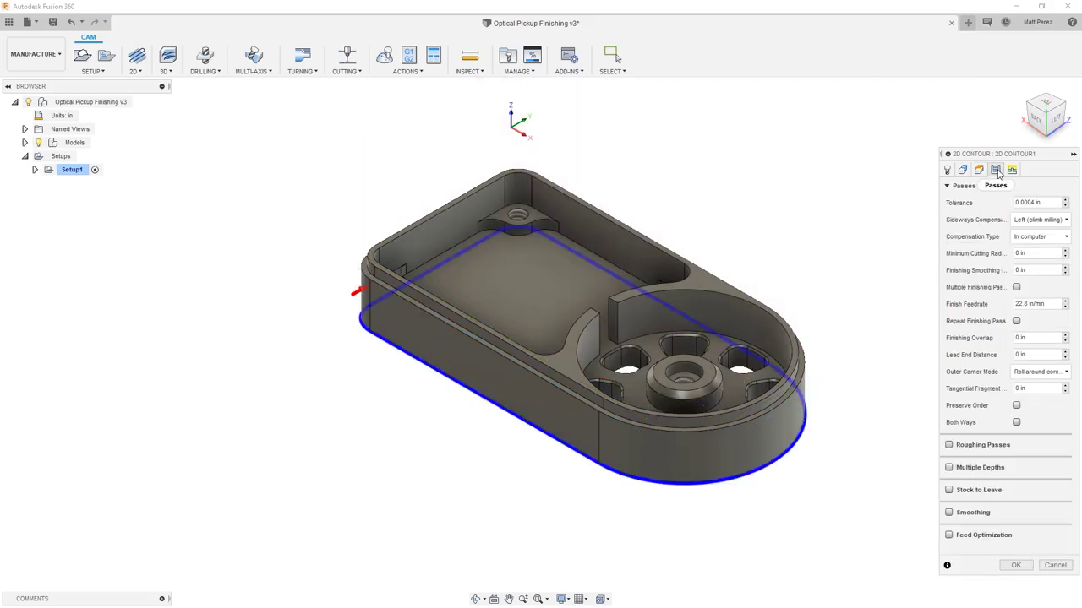
Enable multiple finishing passes (2 passes, 0.05 in stepover) with leads on all finishing passes
{"action": "left_click", "coordinate": [1017, 287]}
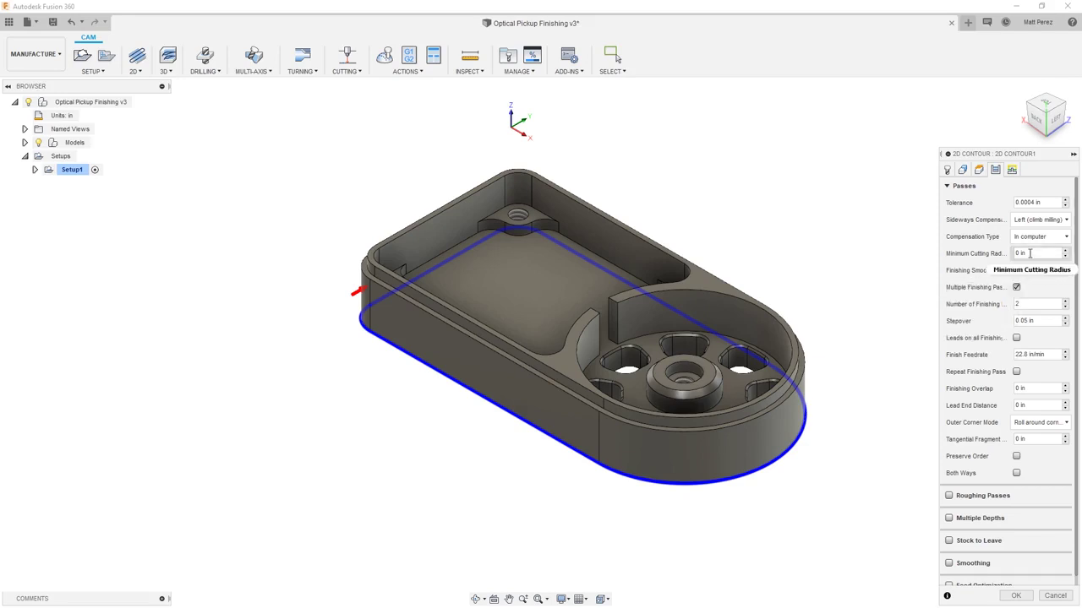
{"action": "mouse_move", "coordinate": [1031, 253]}
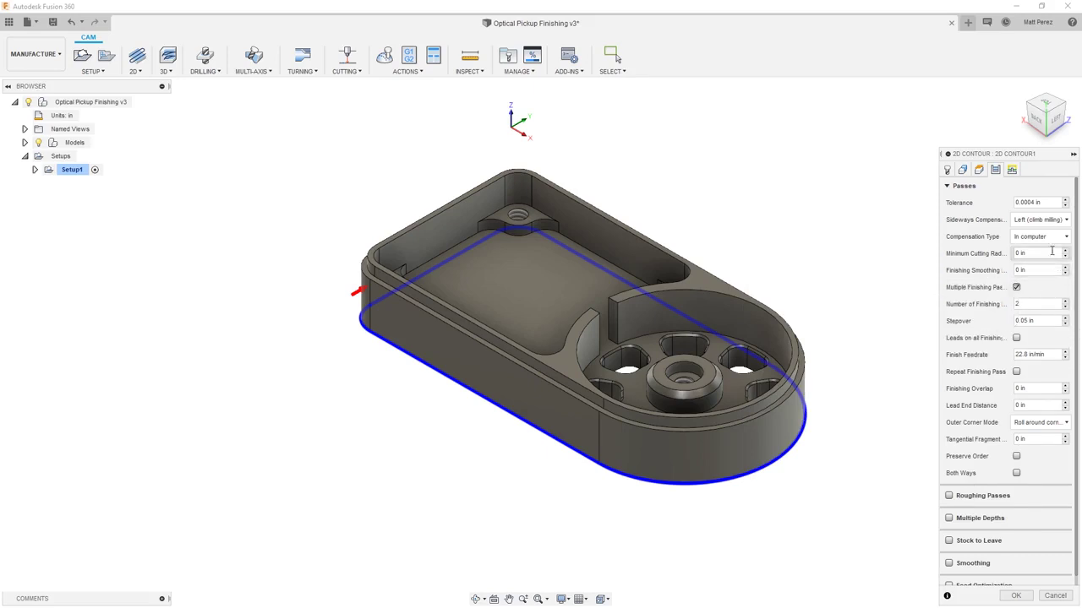
{"action": "mouse_move", "coordinate": [1054, 241]}
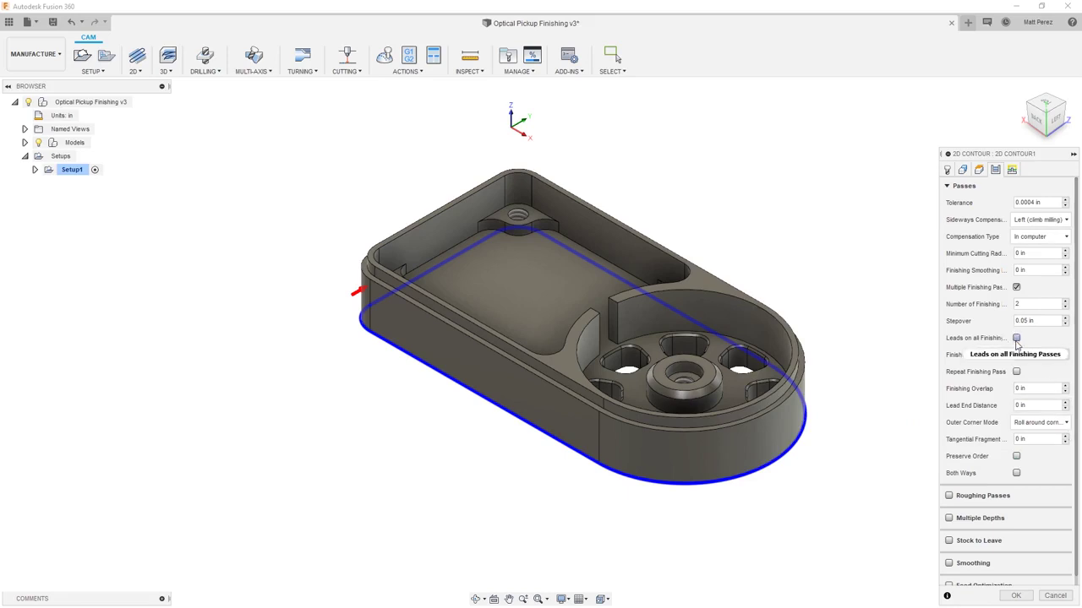
{"action": "left_click", "coordinate": [1016, 340]}
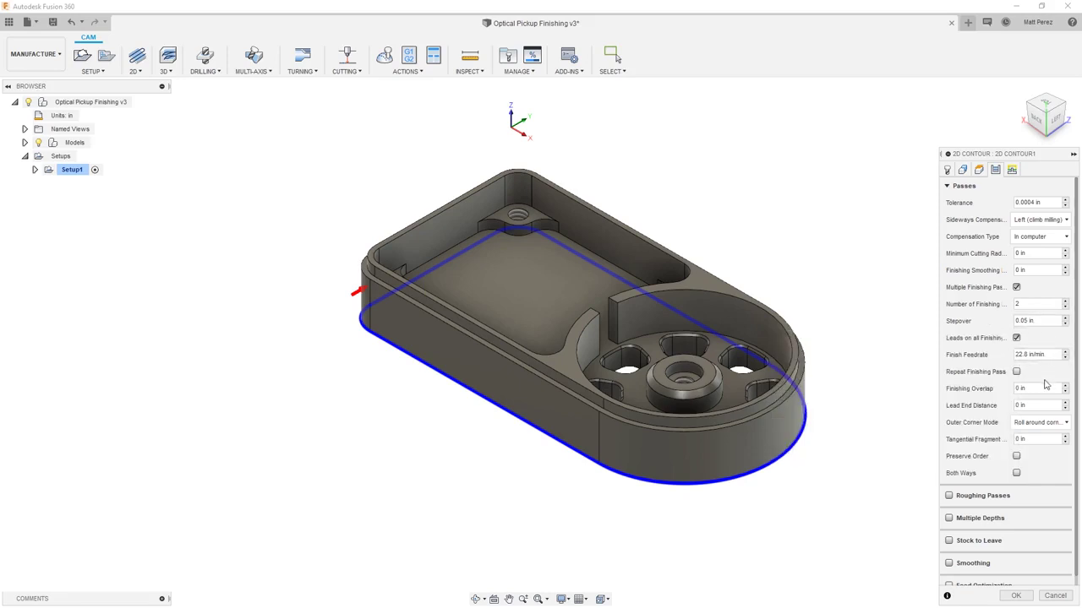
Enter a finishing overlap of .125 in for the finishing passes
{"action": "mouse_move", "coordinate": [1039, 388]}
{"action": "type", "text": ".125"}
{"action": "scroll", "coordinate": [1037, 465], "scroll_direction": "down", "scroll_amount": 1}
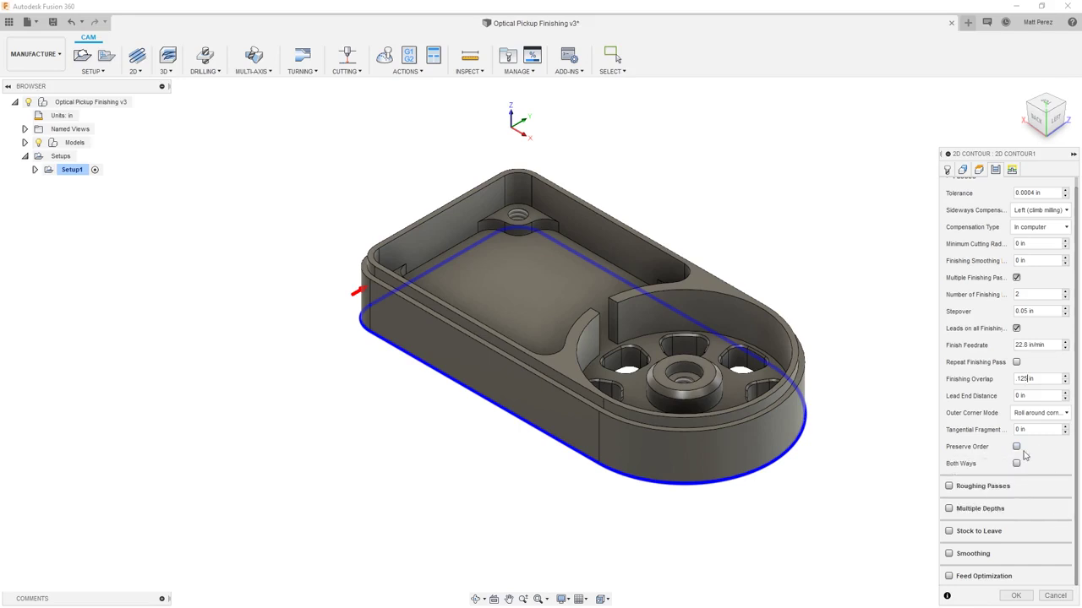
Enable roughing passes (0.475 in stepover) and multiple depths on the Passes tab
{"action": "left_click", "coordinate": [949, 487]}
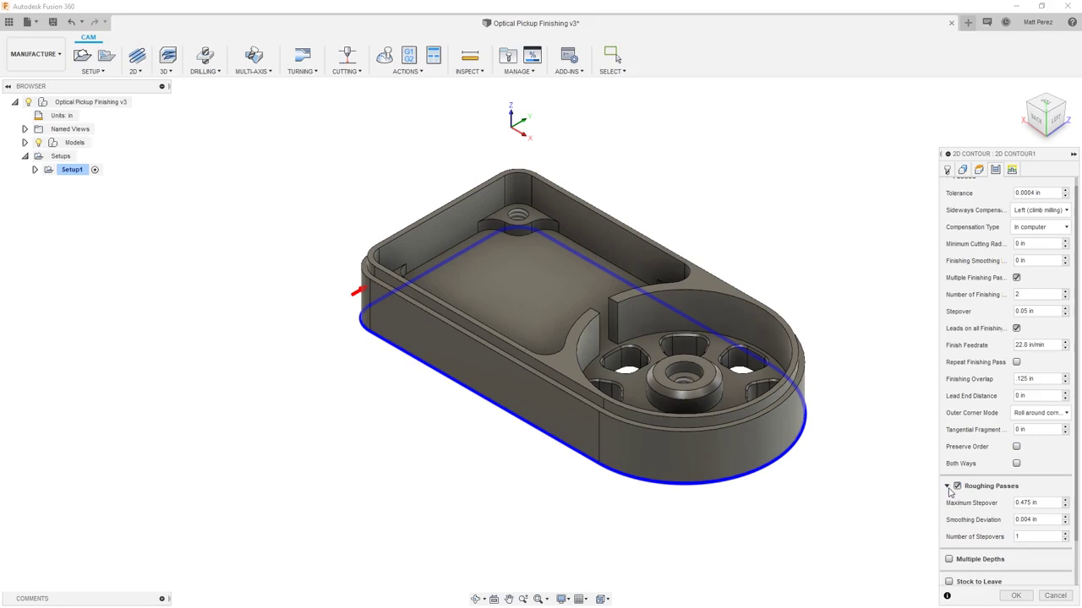
{"action": "scroll", "coordinate": [955, 512], "scroll_direction": "down", "scroll_amount": 1}
{"action": "scroll", "coordinate": [965, 490], "scroll_direction": "down", "scroll_amount": 1}
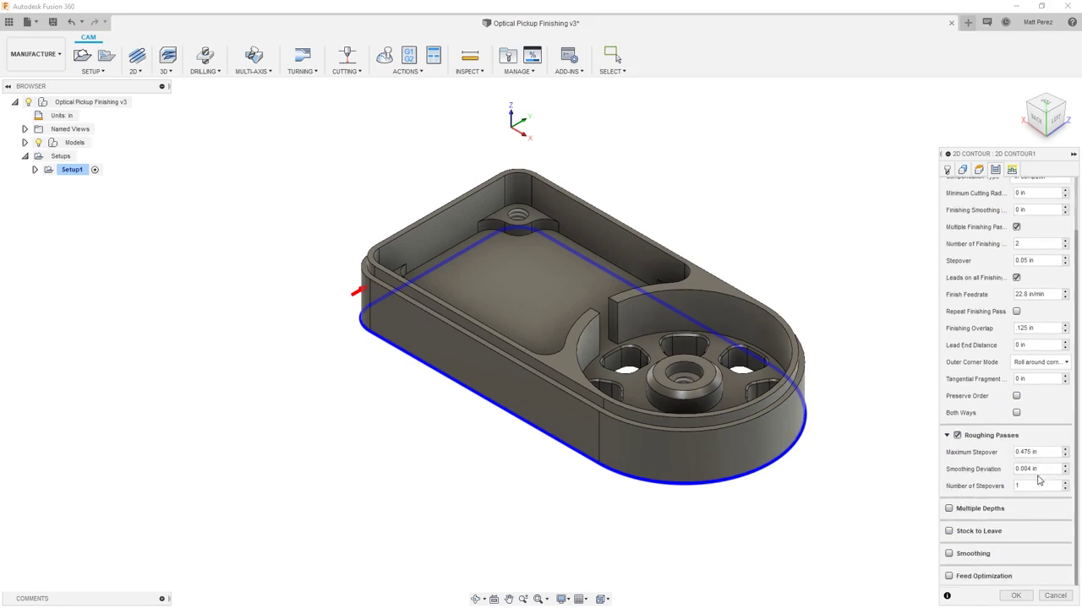
{"action": "left_click", "coordinate": [949, 509]}
{"action": "scroll", "coordinate": [989, 490], "scroll_direction": "down", "scroll_amount": 2}
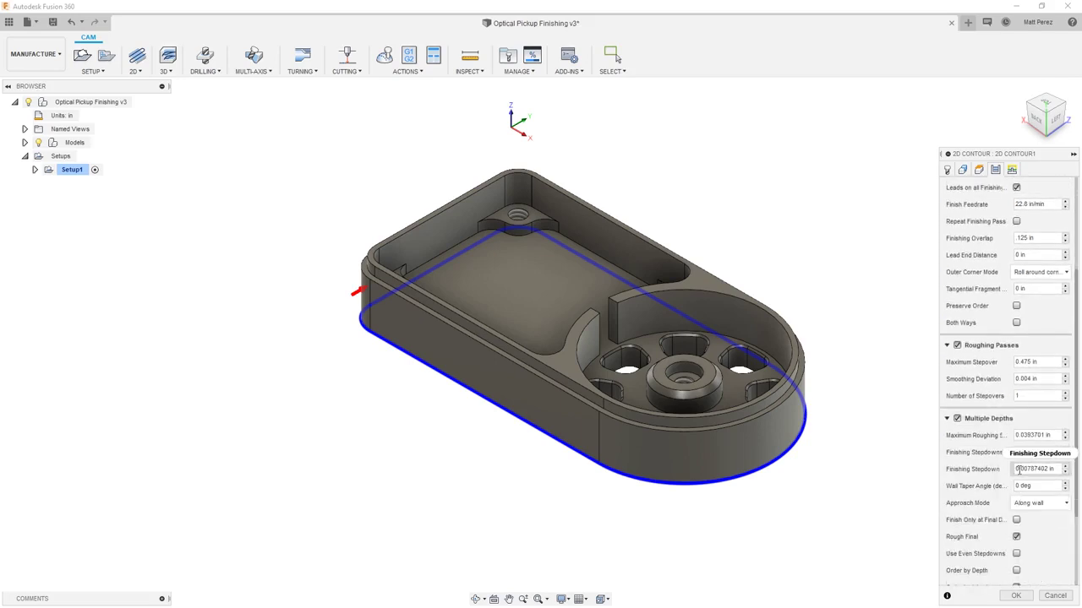
{"action": "mouse_move", "coordinate": [1019, 470]}
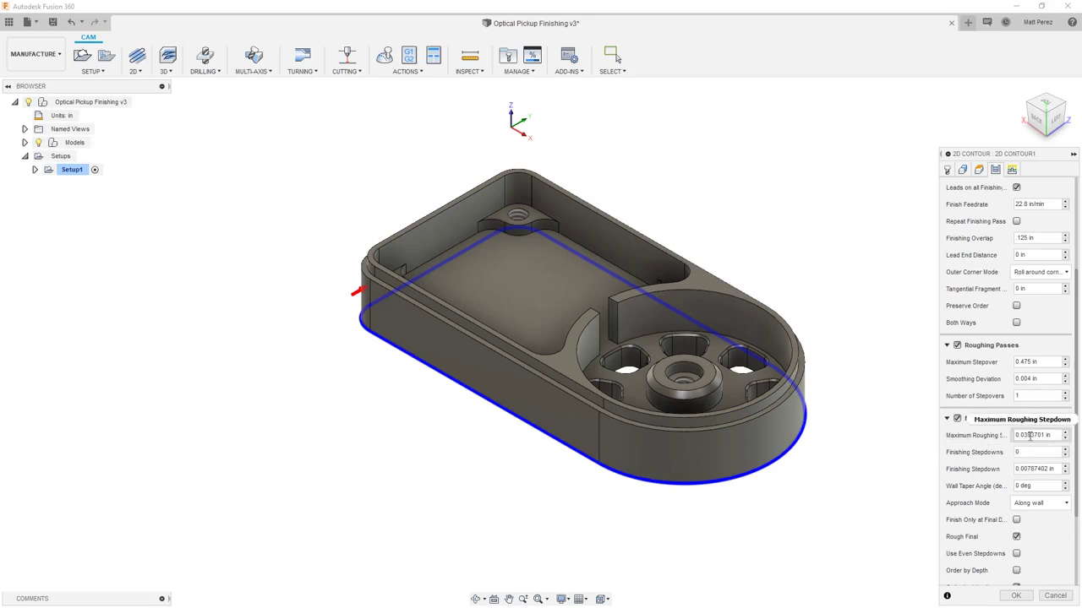
Set the maximum roughing stepdown to 0.25 in and finishing stepdowns to 1
{"action": "mouse_move", "coordinate": [1024, 434]}
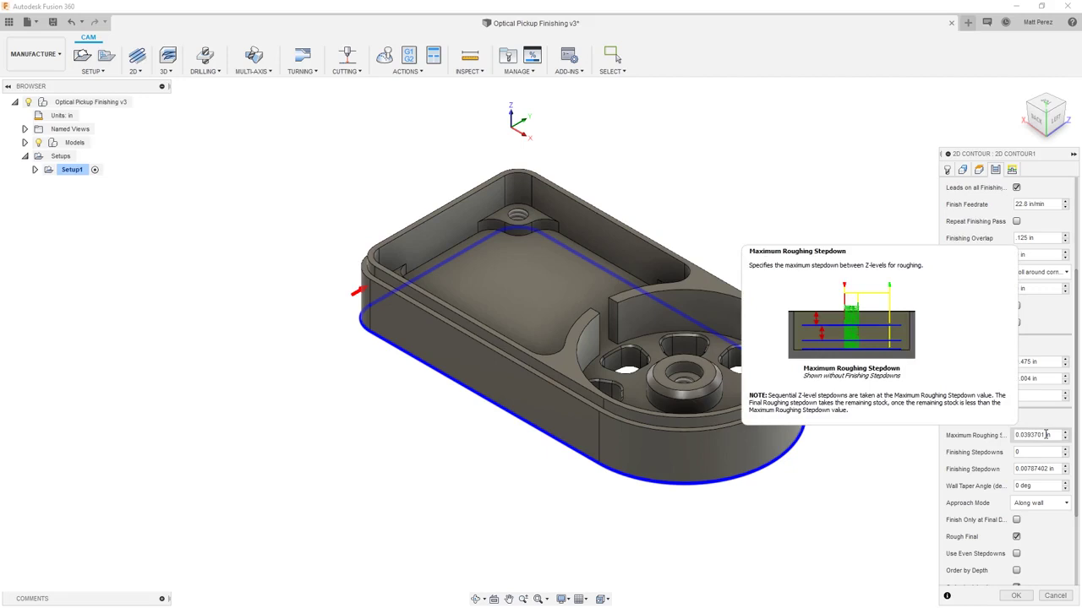
{"action": "left_click_drag", "start_coordinate": [1045, 434], "coordinate": [1016, 435]}
{"action": "key", "text": "BackSpace"}
{"action": "type", "text": ".25"}
{"action": "left_click", "coordinate": [1031, 454]}
{"action": "type", "text": "1"}
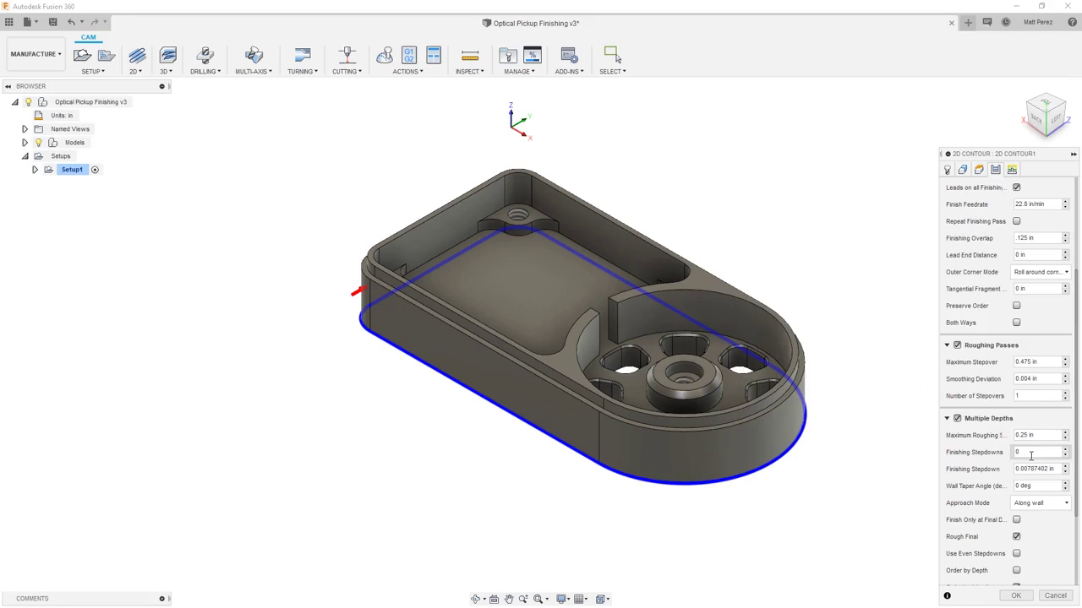
Adjust the finishing stepdown value and turn on Finish Only at Final Depth
{"action": "scroll", "coordinate": [1039, 465], "scroll_direction": "down", "scroll_amount": 3}
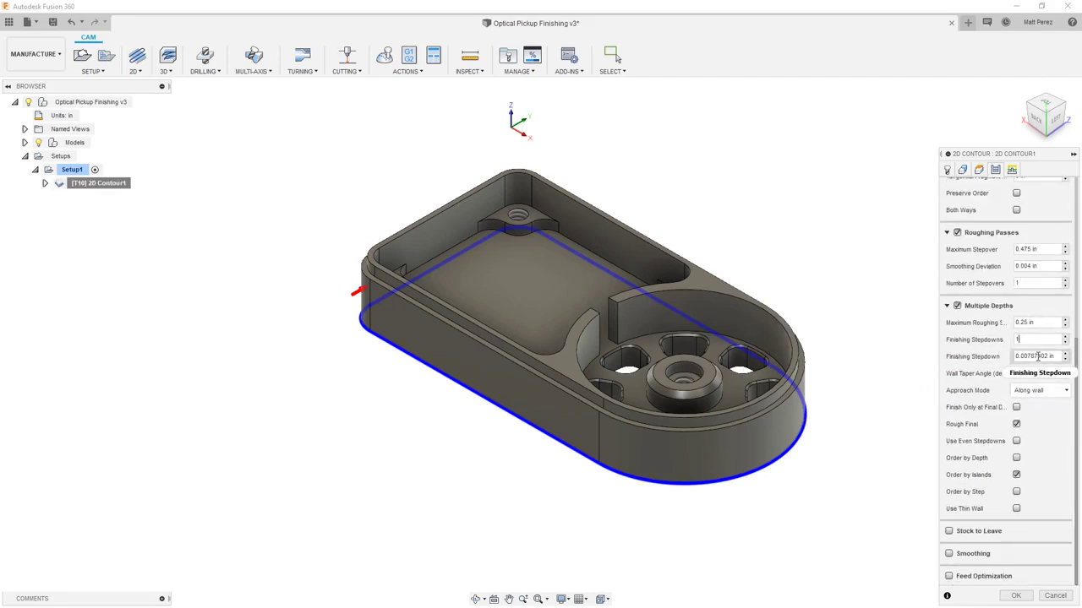
{"action": "left_click_drag", "start_coordinate": [1050, 356], "coordinate": [995, 359]}
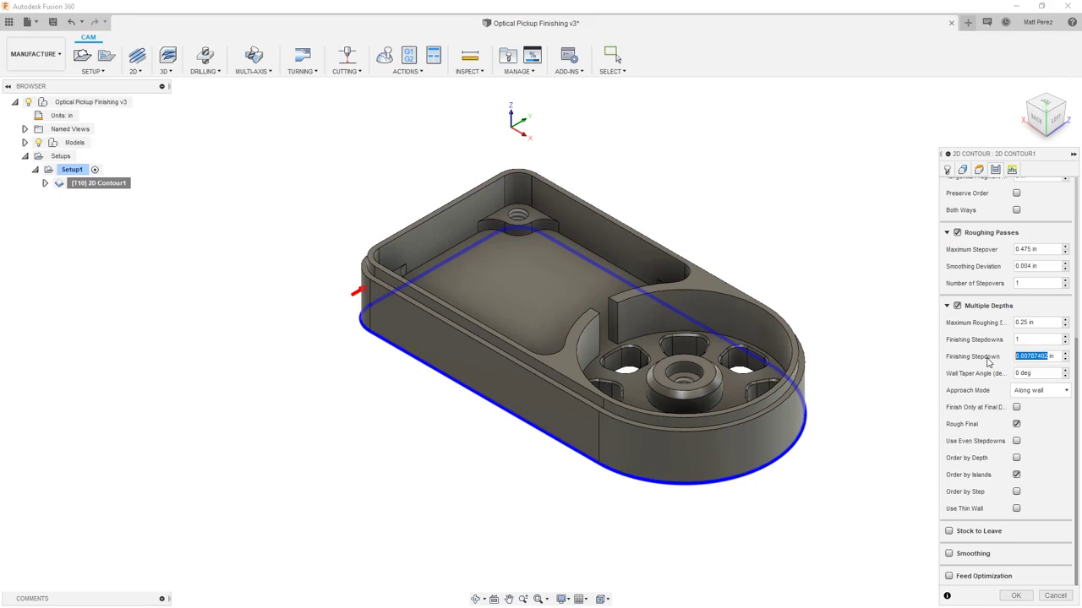
{"action": "type", "text": "00"}
{"action": "left_click", "coordinate": [1017, 408]}
{"action": "mouse_move", "coordinate": [1017, 512]}
{"action": "mouse_move", "coordinate": [1018, 510]}
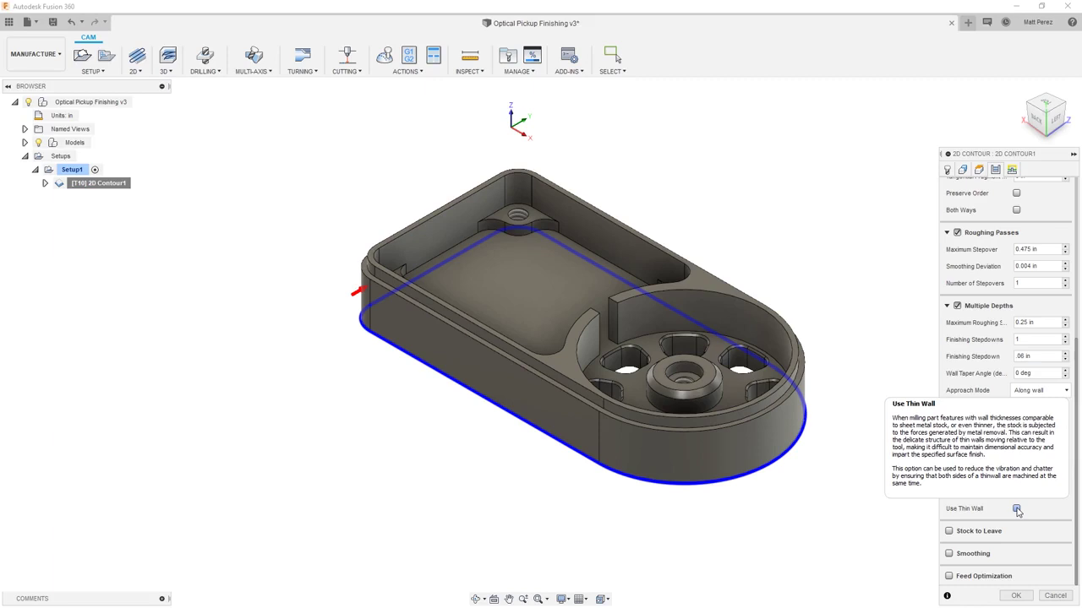
{"action": "left_click", "coordinate": [1011, 169]}
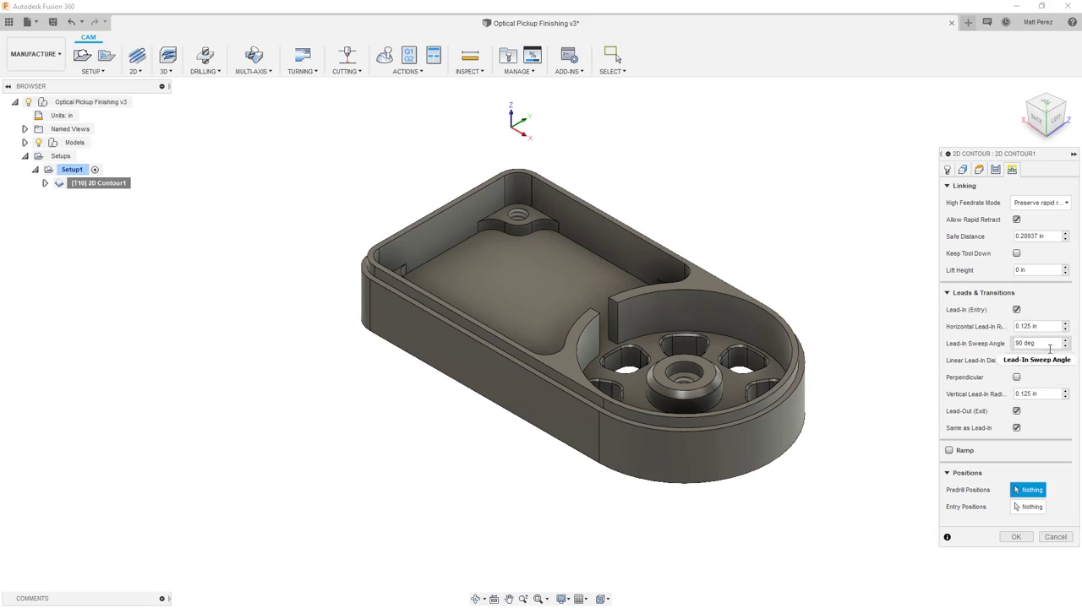
Change the vertical lead-in radius to 0.05 in and enable ramping on the 2D Contour
{"action": "mouse_move", "coordinate": [1050, 348]}
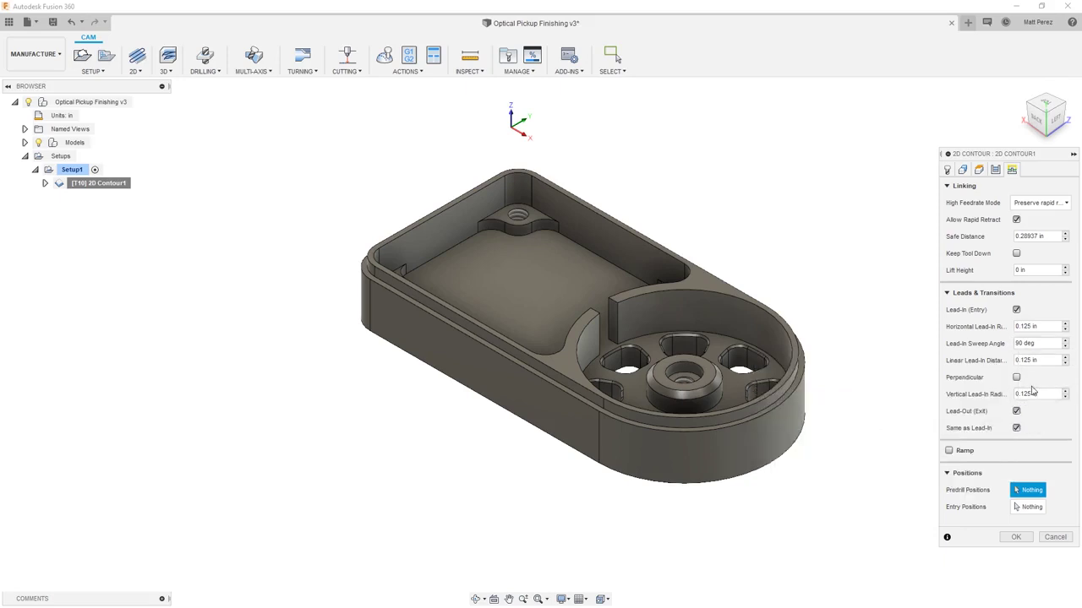
{"action": "mouse_move", "coordinate": [1034, 394]}
{"action": "key", "text": "Delete"}
{"action": "key", "text": "Delete"}
{"action": "type", "text": "0"}
{"action": "mouse_move", "coordinate": [961, 456]}
{"action": "left_click", "coordinate": [949, 451]}
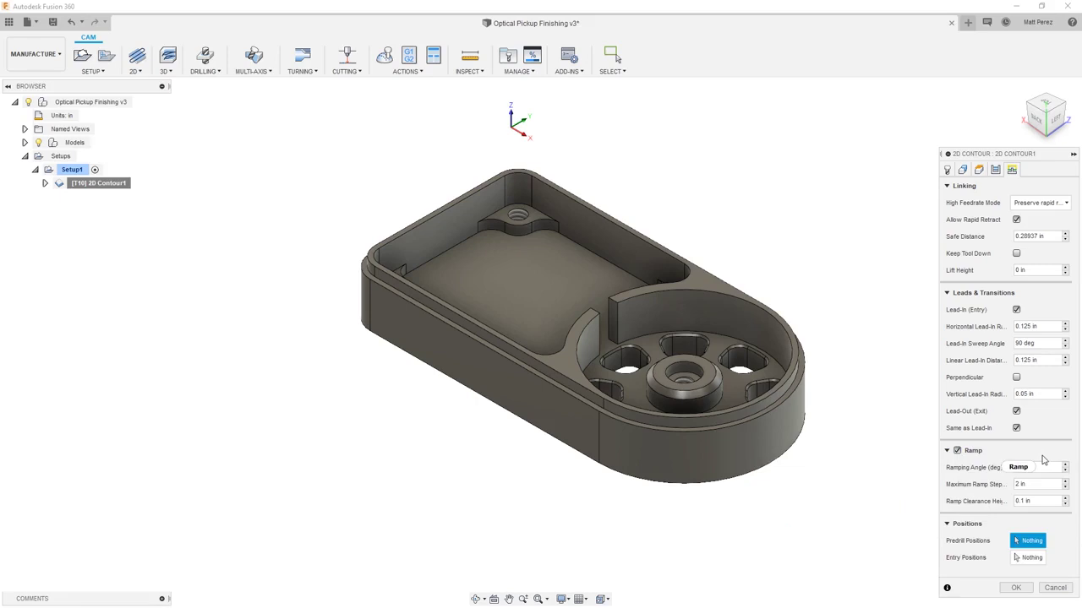
Compute the 2D Contour toolpath with ramping enabled around the part's outer profile
{"action": "mouse_move", "coordinate": [1043, 461]}
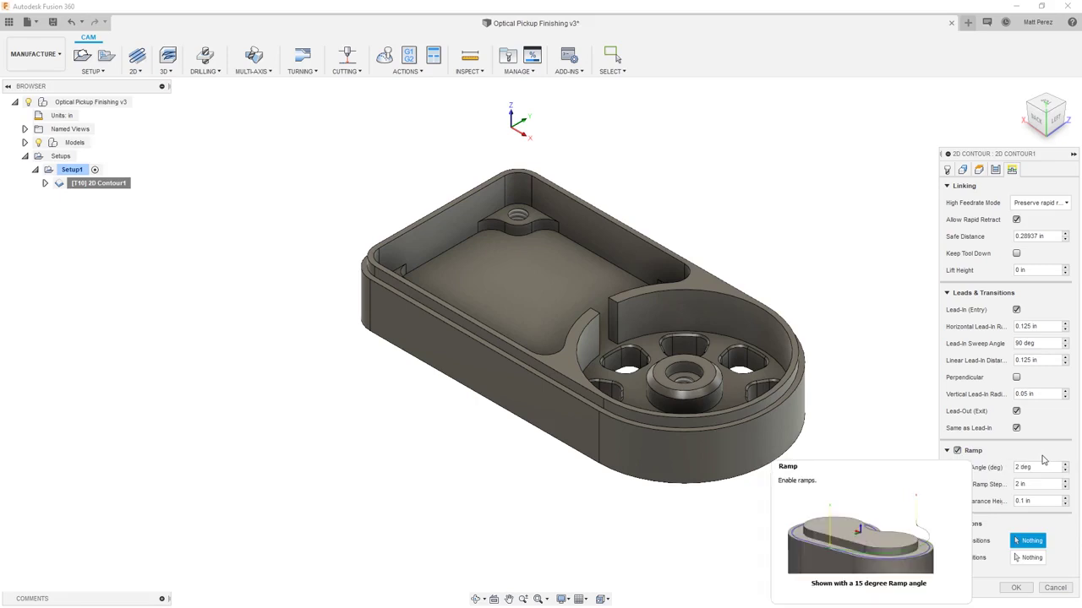
{"action": "left_click", "coordinate": [1018, 589]}
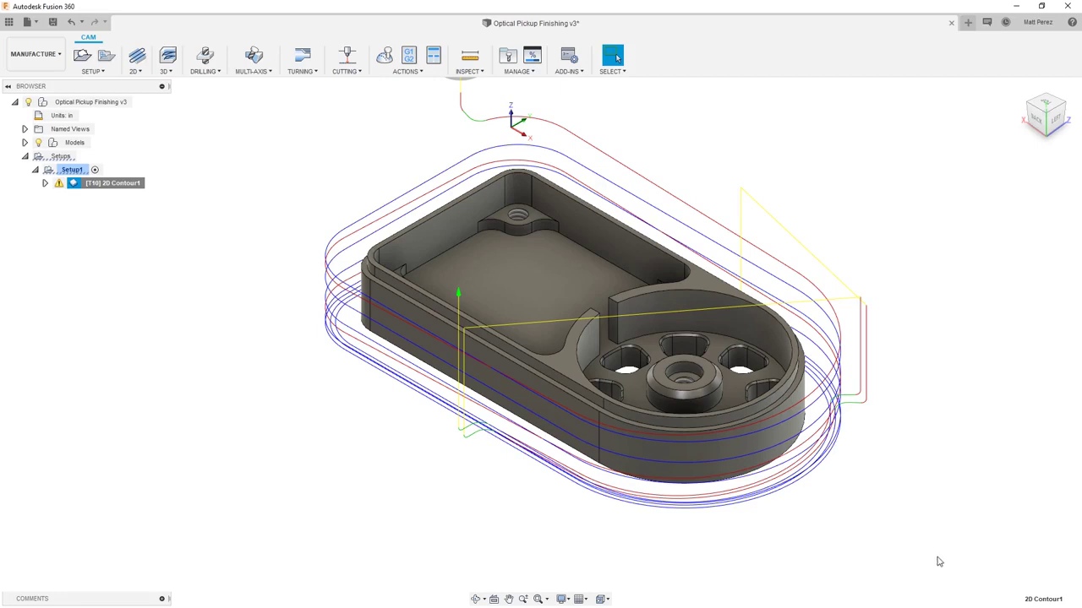
Start simulating the 2D Contour with stock shown and toolpath lines hidden
{"action": "left_click", "coordinate": [382, 56]}
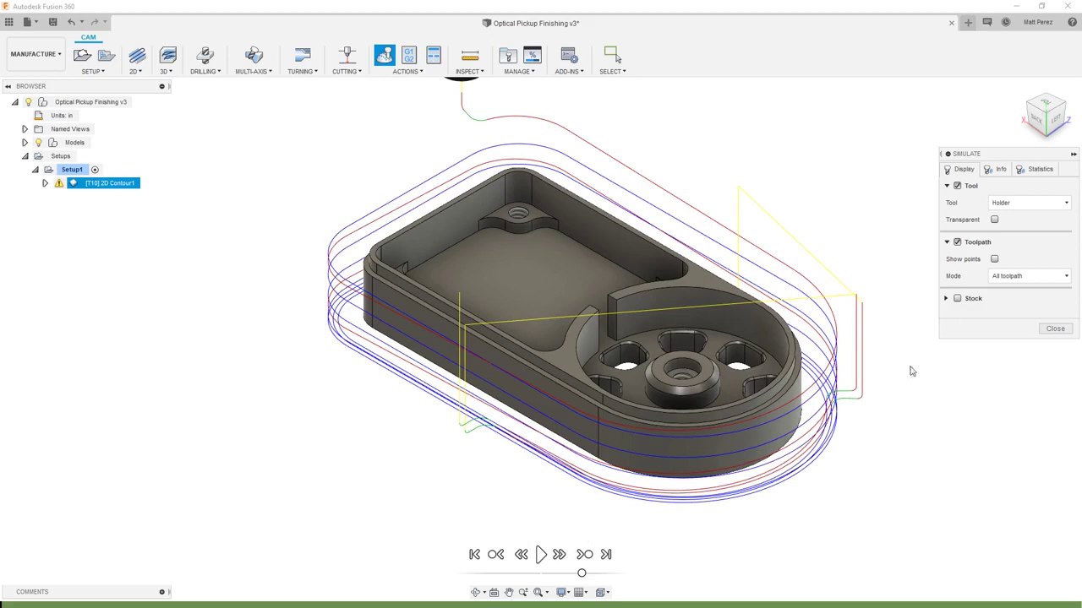
{"action": "left_click", "coordinate": [958, 298]}
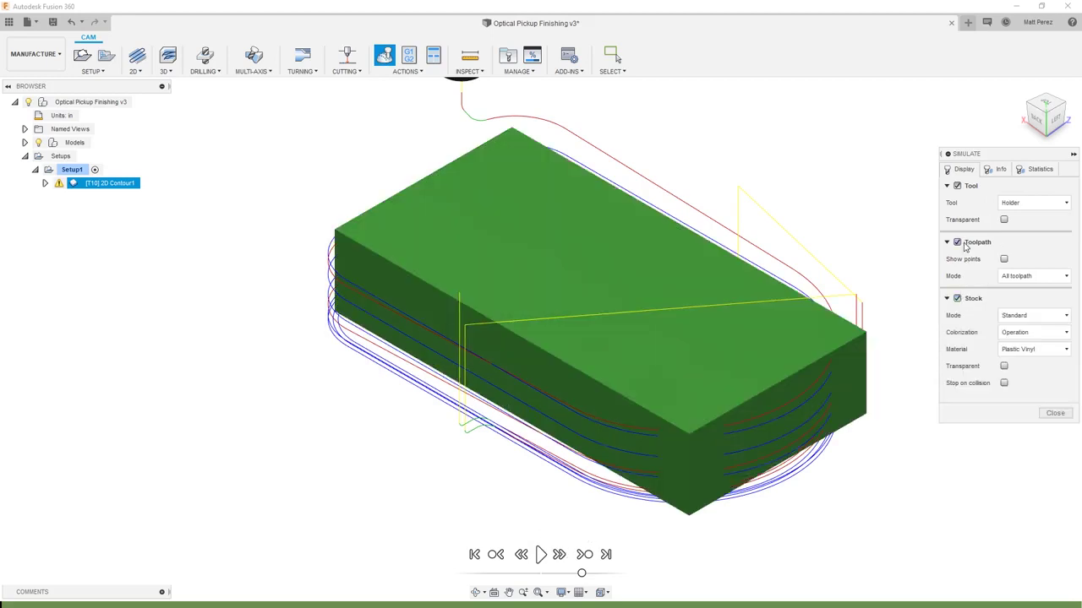
{"action": "left_click", "coordinate": [957, 242]}
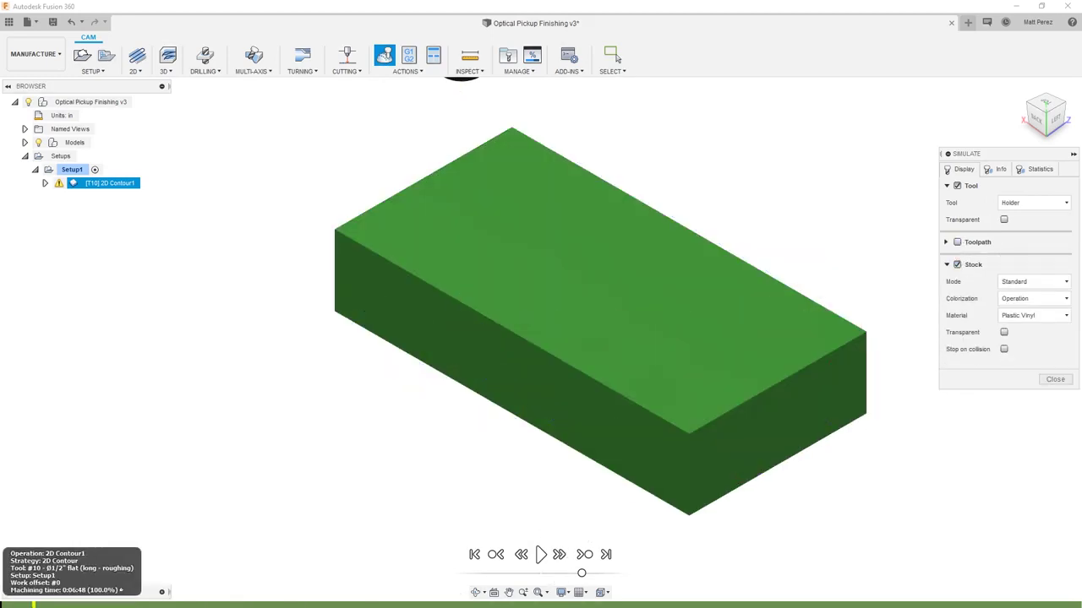
{"action": "left_click_drag", "start_coordinate": [3, 604], "coordinate": [970, 605]}
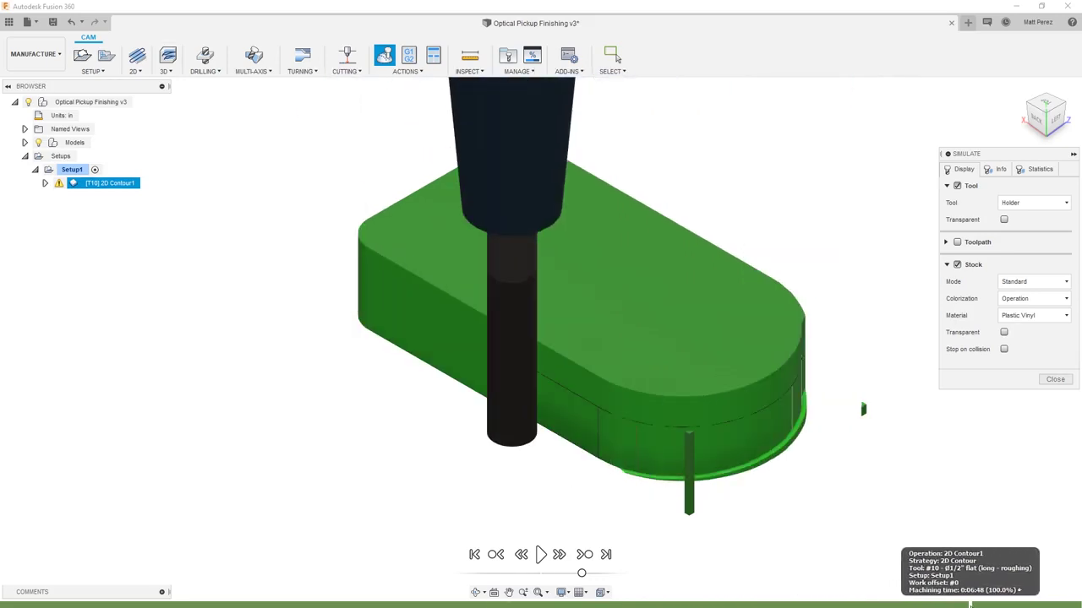
Play the cut, make the stock transparent, and close the simulation
{"action": "left_click", "coordinate": [541, 555]}
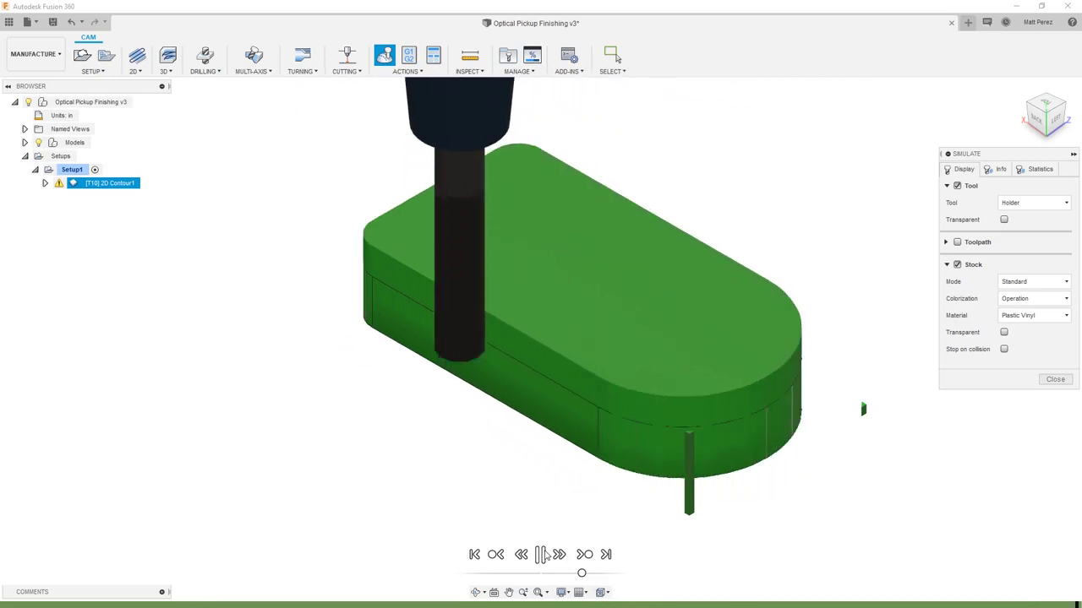
{"action": "left_click", "coordinate": [541, 556]}
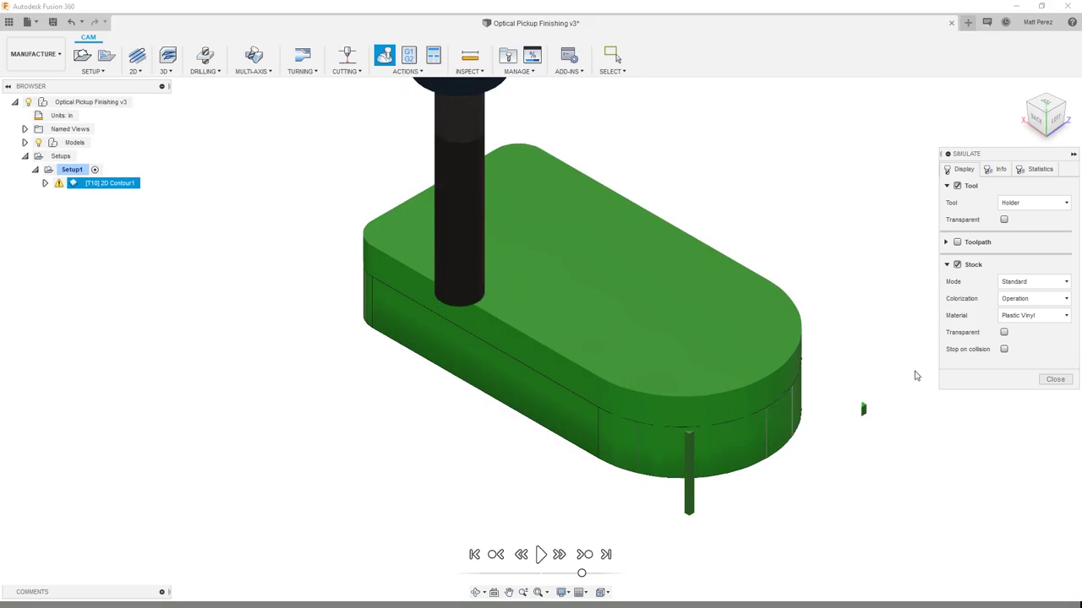
{"action": "left_click", "coordinate": [1003, 333]}
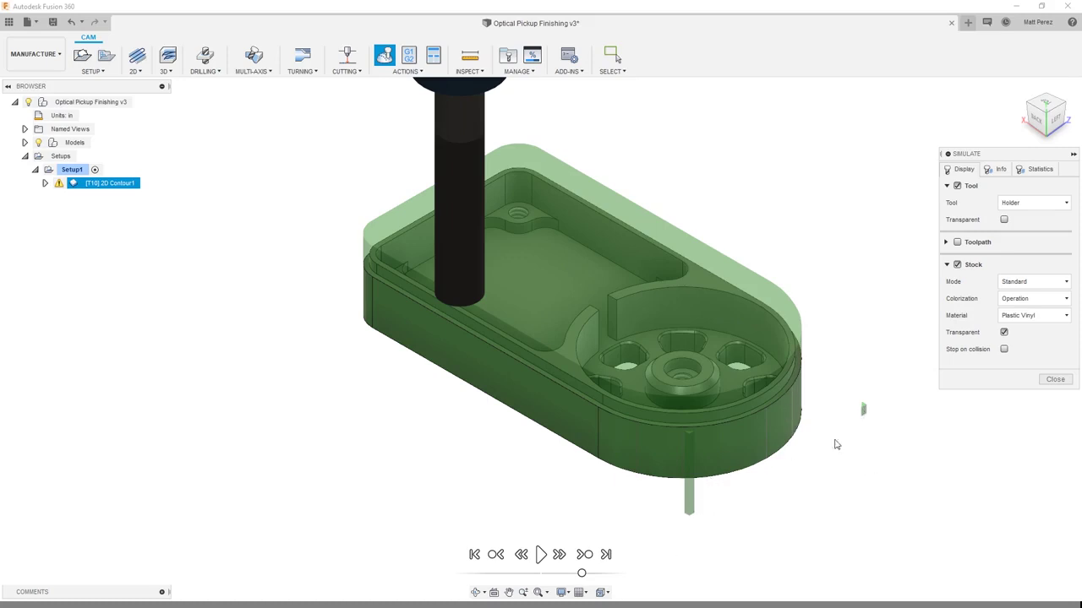
{"action": "left_click", "coordinate": [1056, 380]}
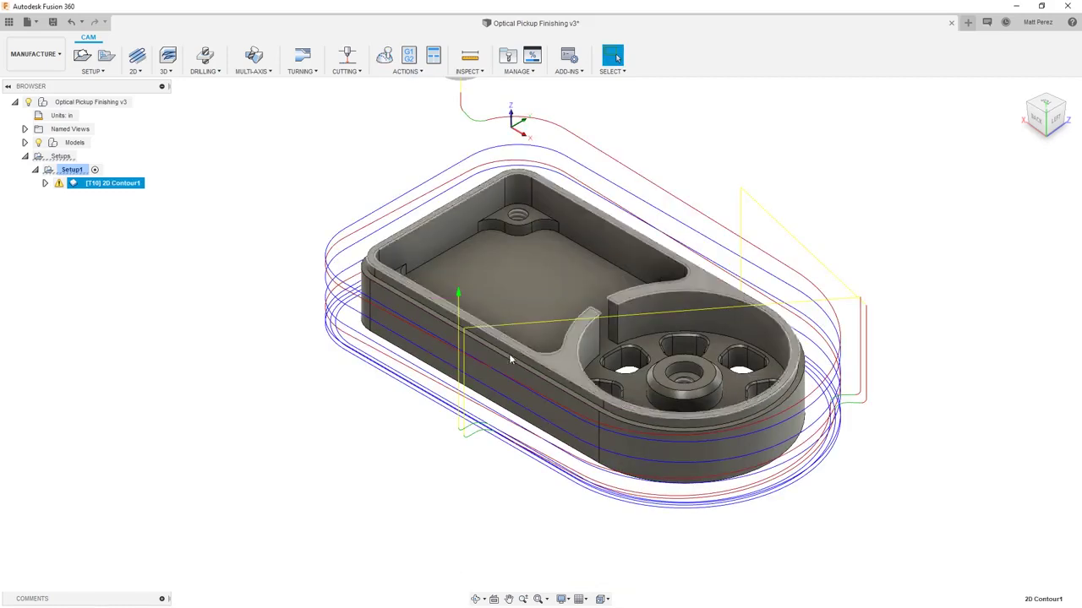
{"action": "left_click", "coordinate": [59, 185]}
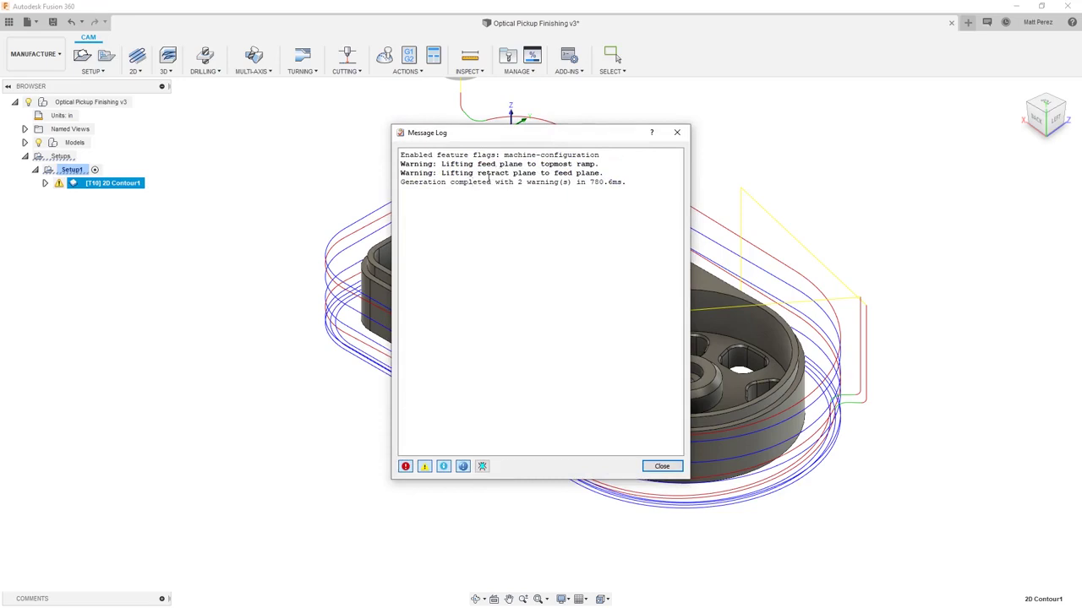
{"action": "left_click", "coordinate": [662, 466]}
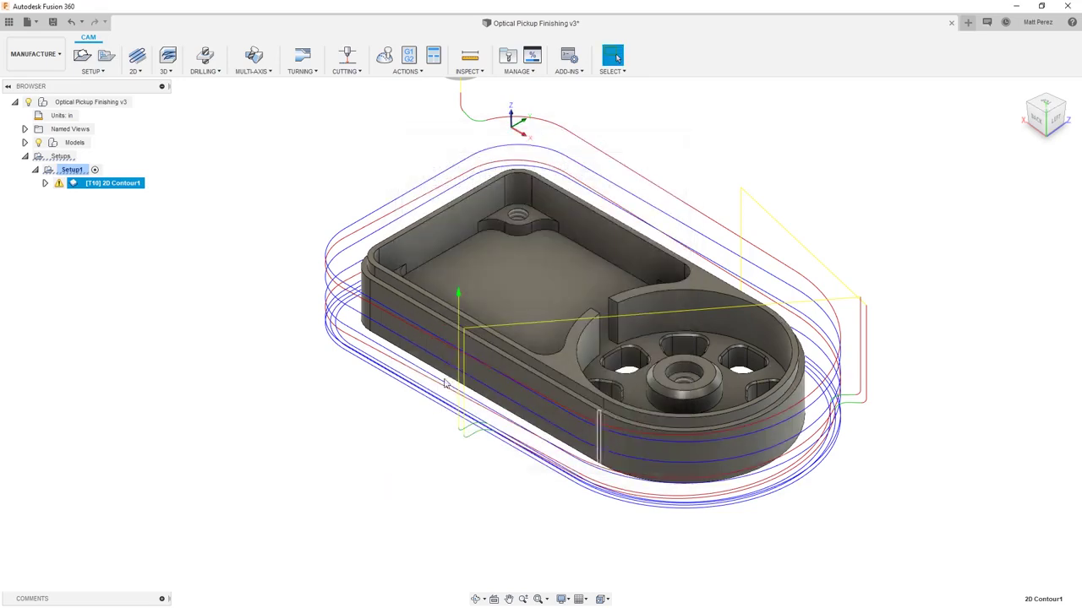
{"action": "right_click", "coordinate": [116, 194]}
In the 2D Contour heights, set clearance offset to 0.1 in, keeping retract from Stock top
{"action": "left_click", "coordinate": [119, 196]}
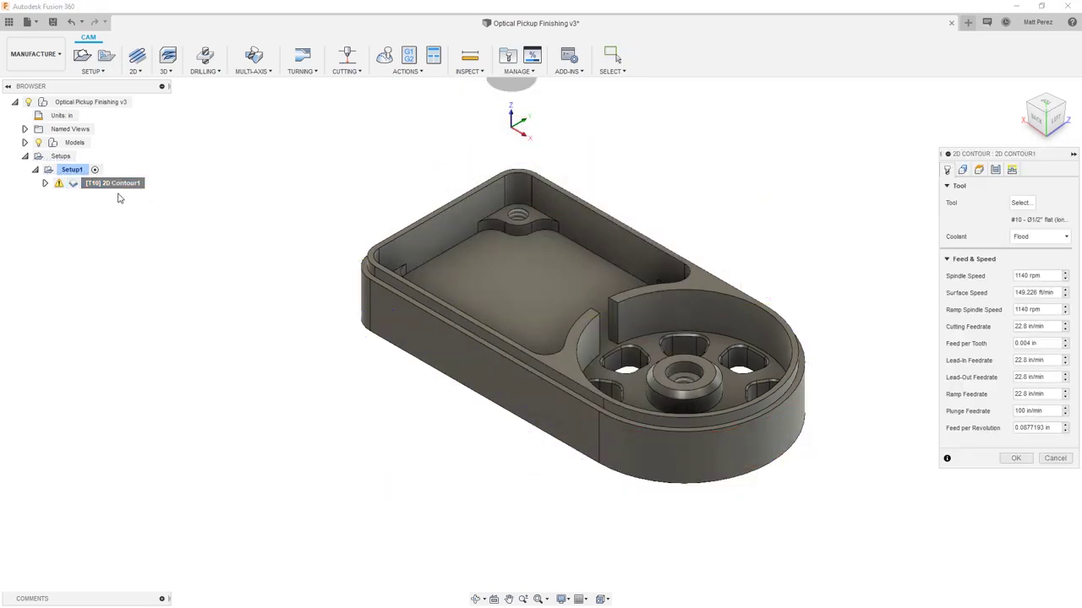
{"action": "left_click", "coordinate": [980, 172]}
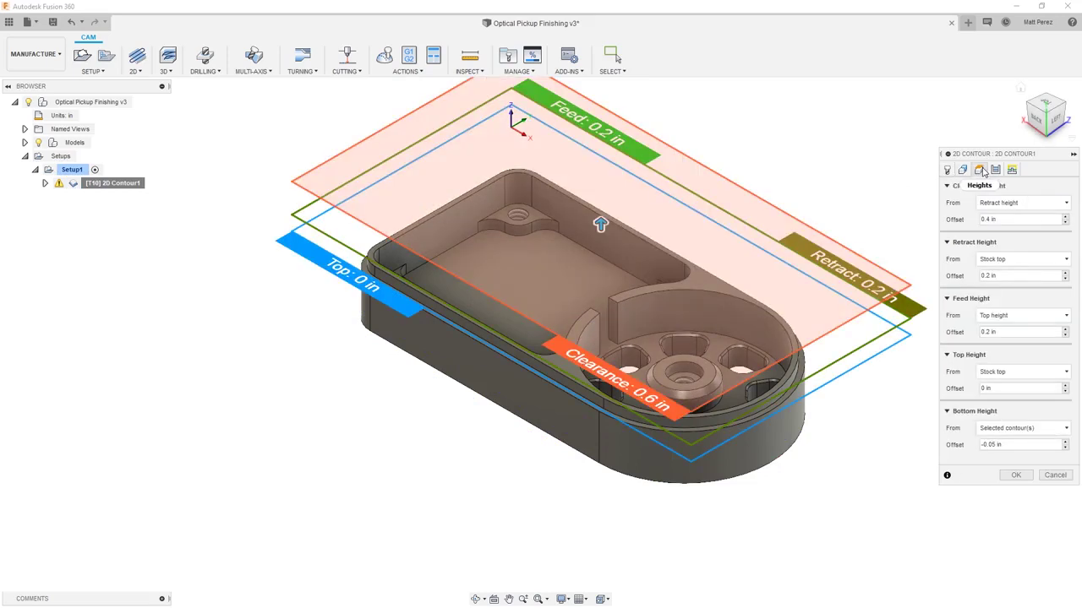
{"action": "left_click", "coordinate": [1036, 123]}
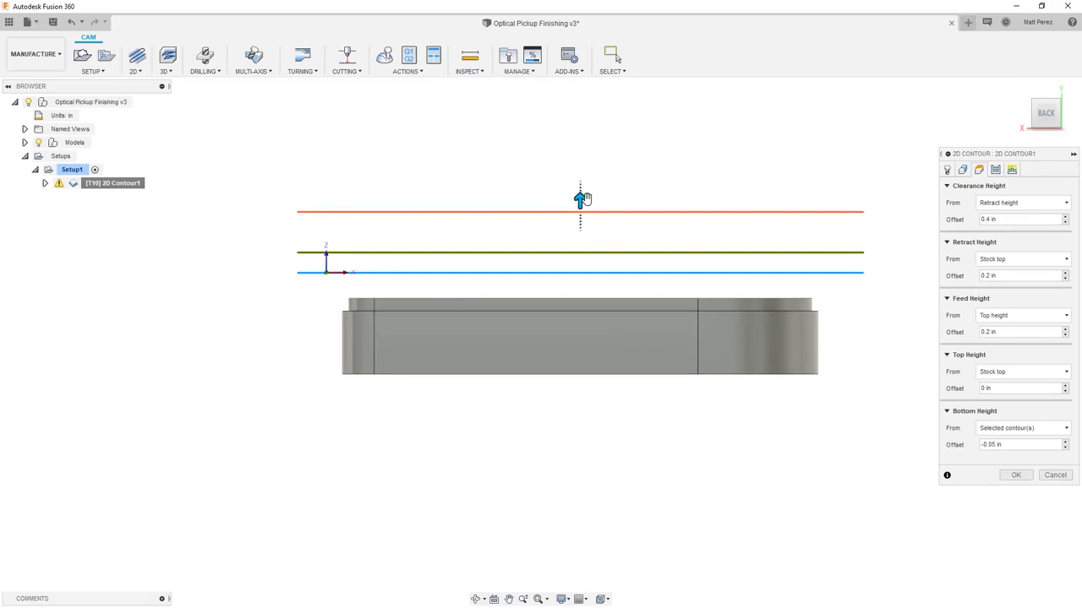
{"action": "left_click_drag", "start_coordinate": [582, 199], "coordinate": [581, 230]}
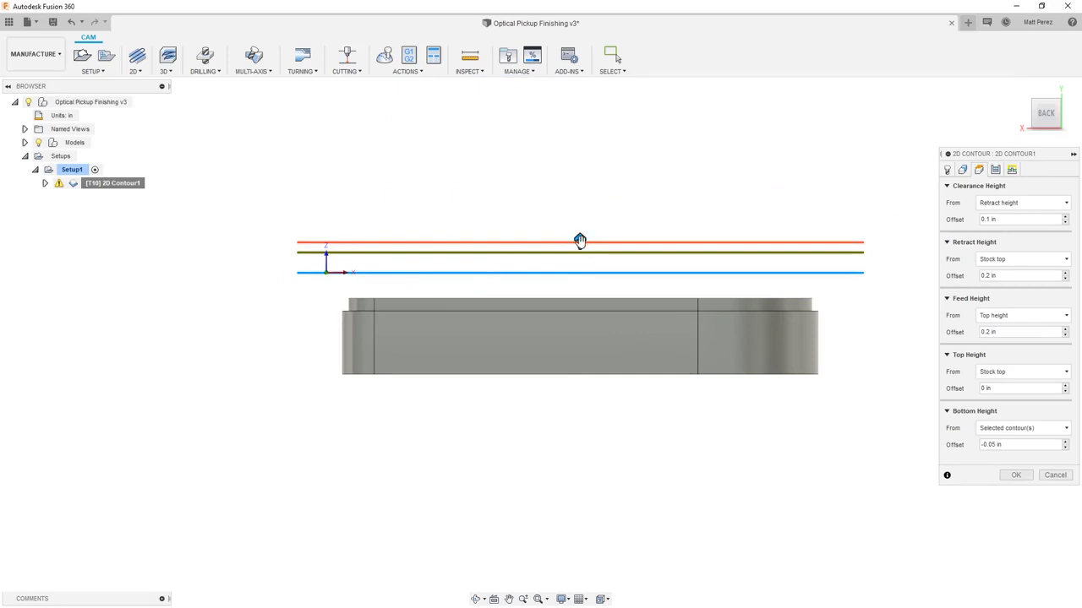
{"action": "left_click_drag", "start_coordinate": [580, 243], "coordinate": [580, 238]}
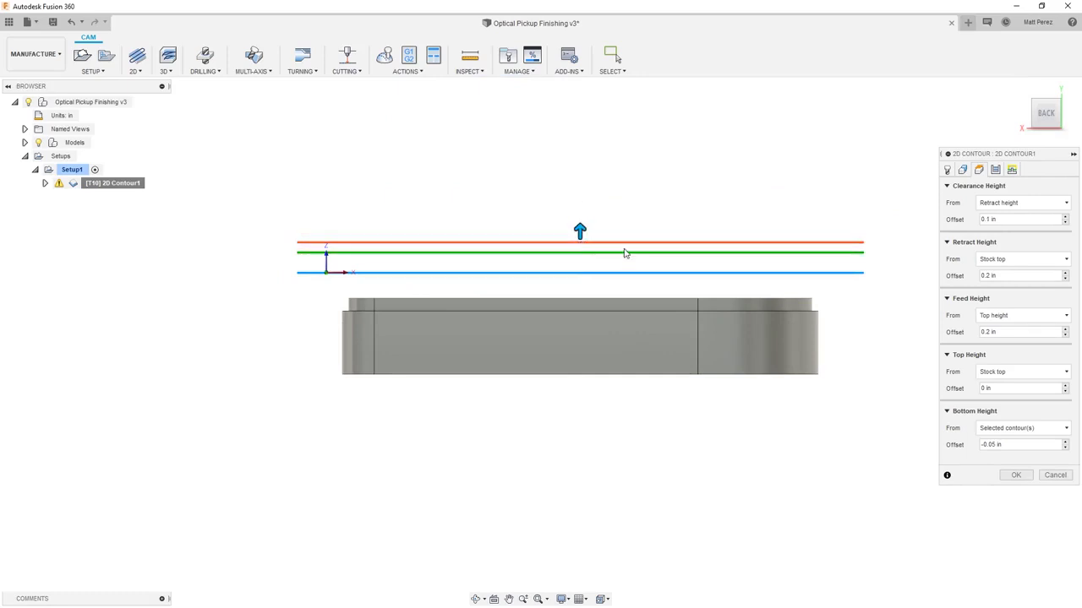
{"action": "left_click", "coordinate": [1046, 260]}
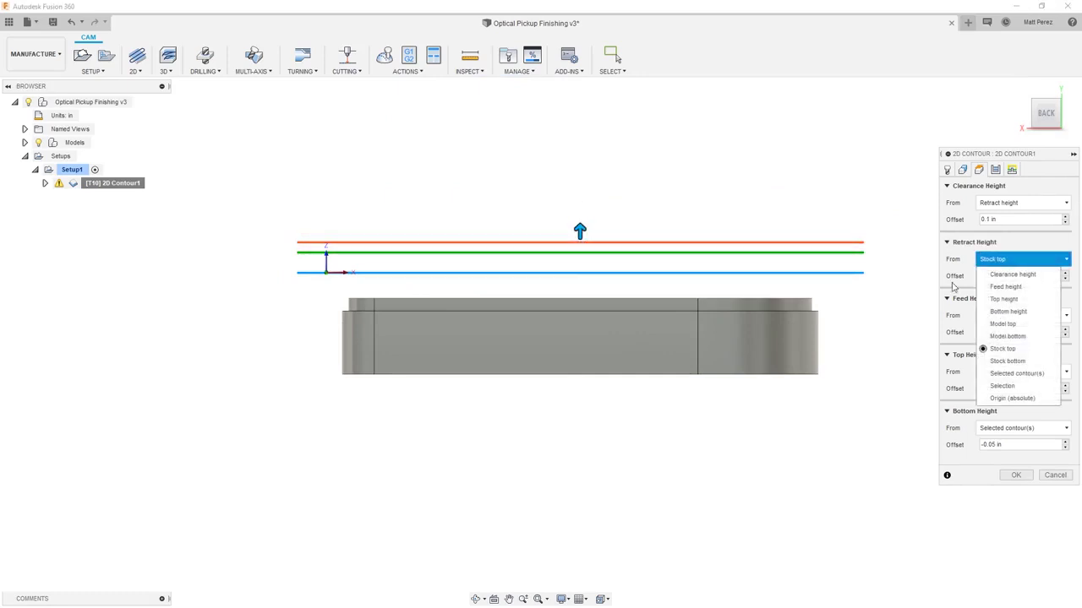
{"action": "left_click", "coordinate": [1046, 260]}
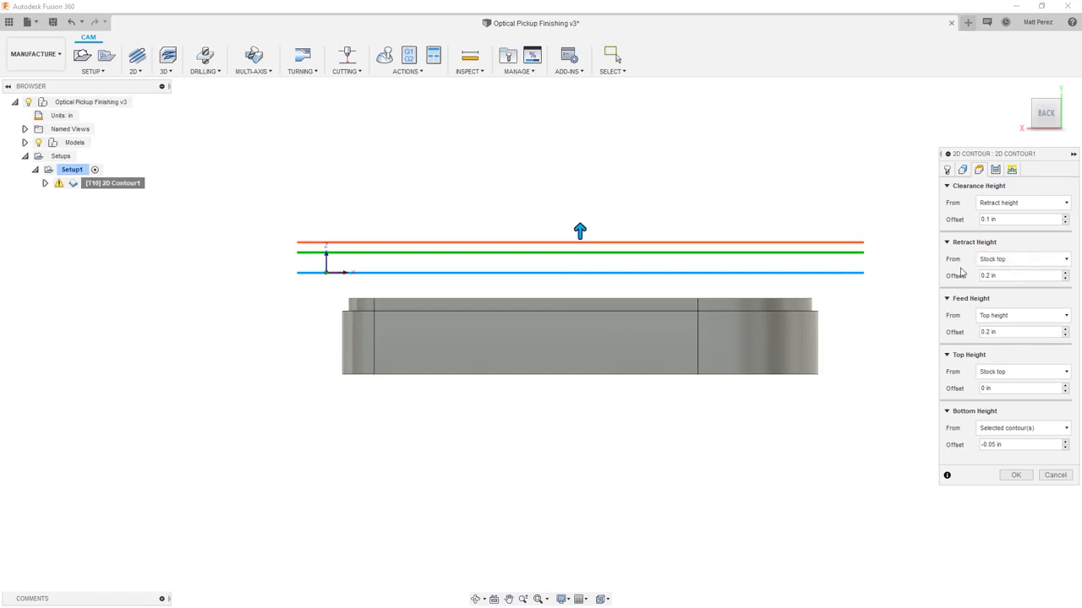
{"action": "middle_click_drag", "start_coordinate": [896, 282], "coordinate": [884, 285], "text": "shift"}
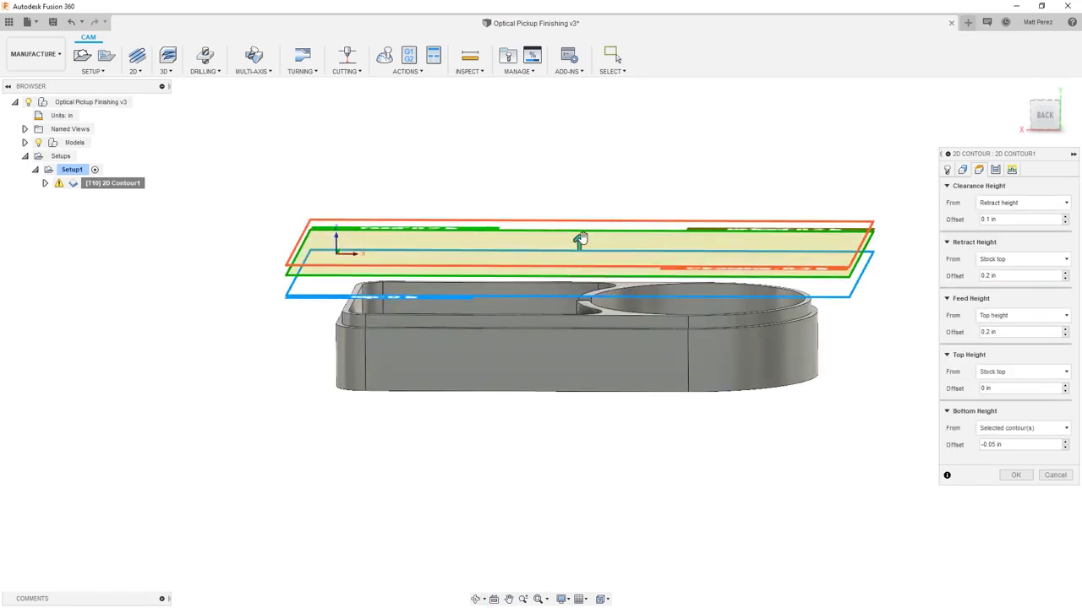
Lower the feed height to 0.1 in from Top height, keeping top height at Stock top
{"action": "left_click_drag", "start_coordinate": [579, 240], "coordinate": [836, 302]}
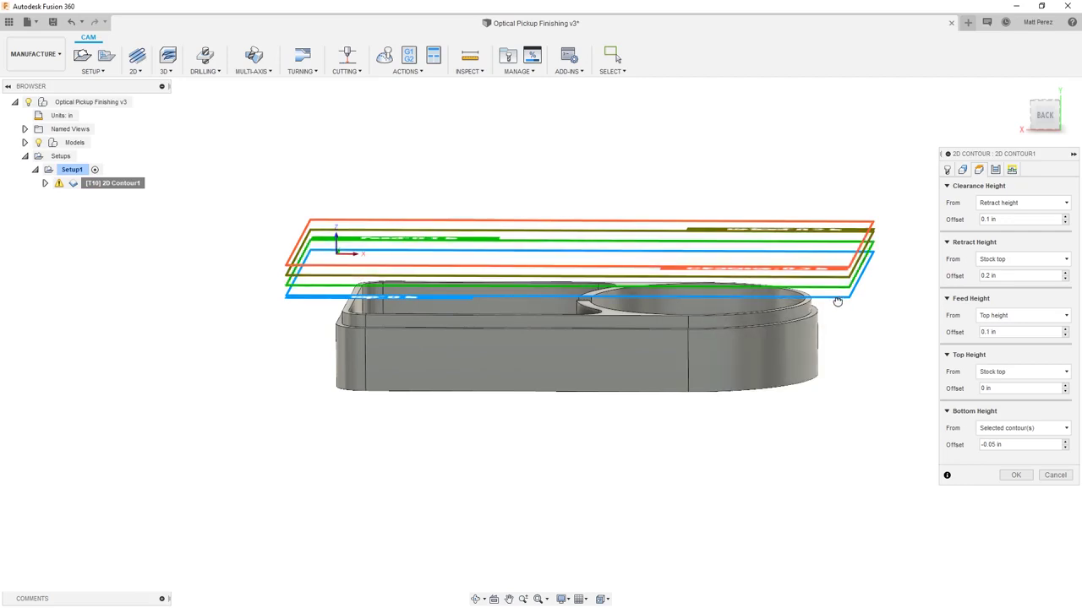
{"action": "left_click", "coordinate": [1003, 315]}
{"action": "left_click", "coordinate": [999, 315]}
{"action": "mouse_move", "coordinate": [1001, 335]}
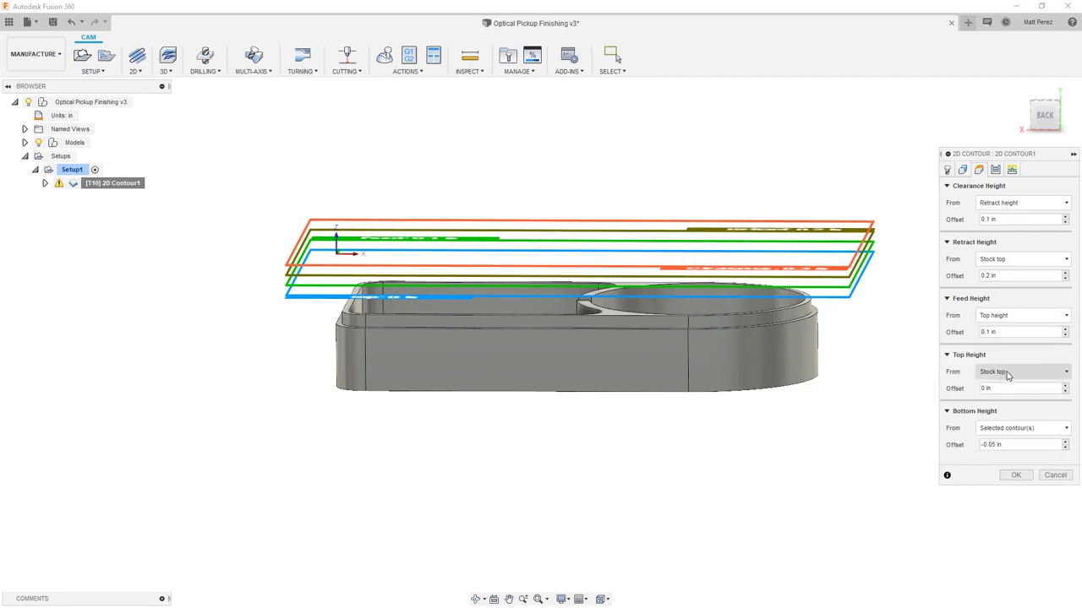
{"action": "left_click", "coordinate": [1006, 373]}
{"action": "left_click", "coordinate": [1005, 372]}
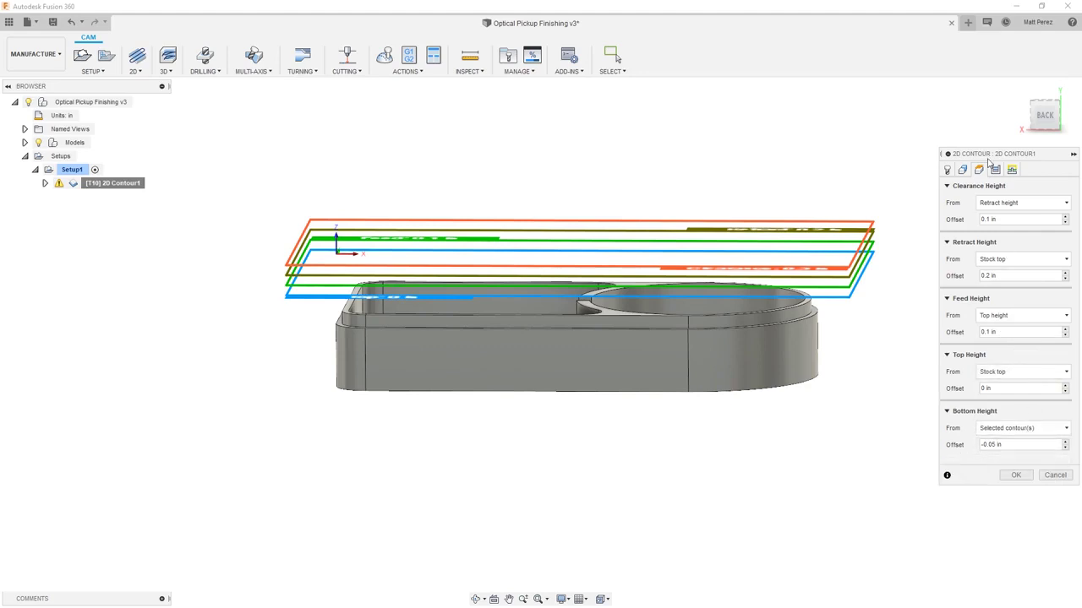
In the Linking tab, edit the vertical lead-in radius and leave Perpendicular unchecked
{"action": "left_click", "coordinate": [1011, 170]}
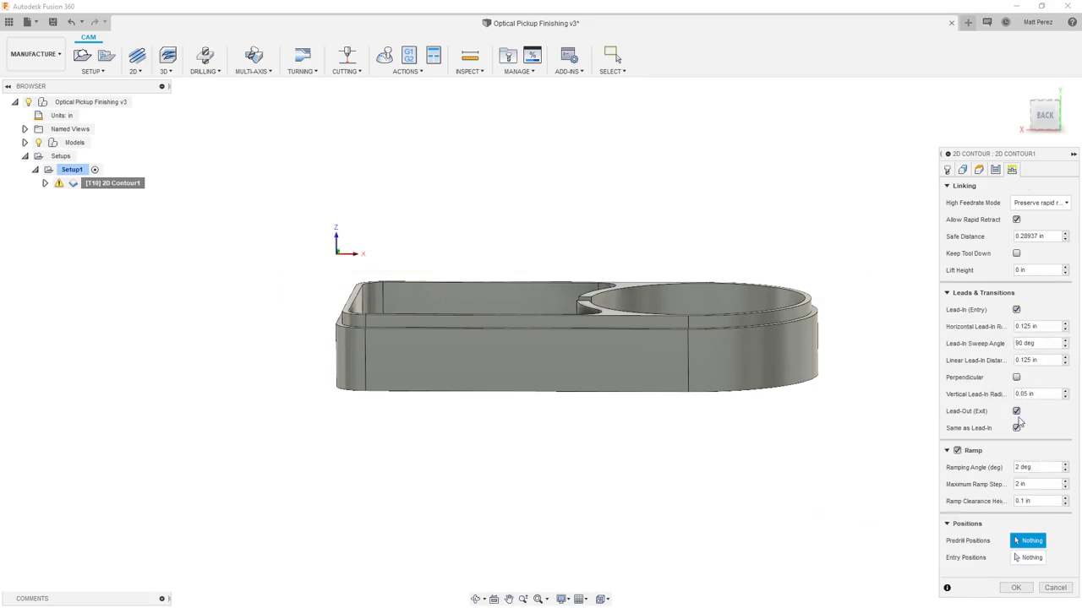
{"action": "left_click", "coordinate": [1021, 394]}
{"action": "key", "text": "BackSpace"}
{"action": "type", "text": "2"}
{"action": "left_click", "coordinate": [1016, 378]}
{"action": "left_click", "coordinate": [1015, 377]}
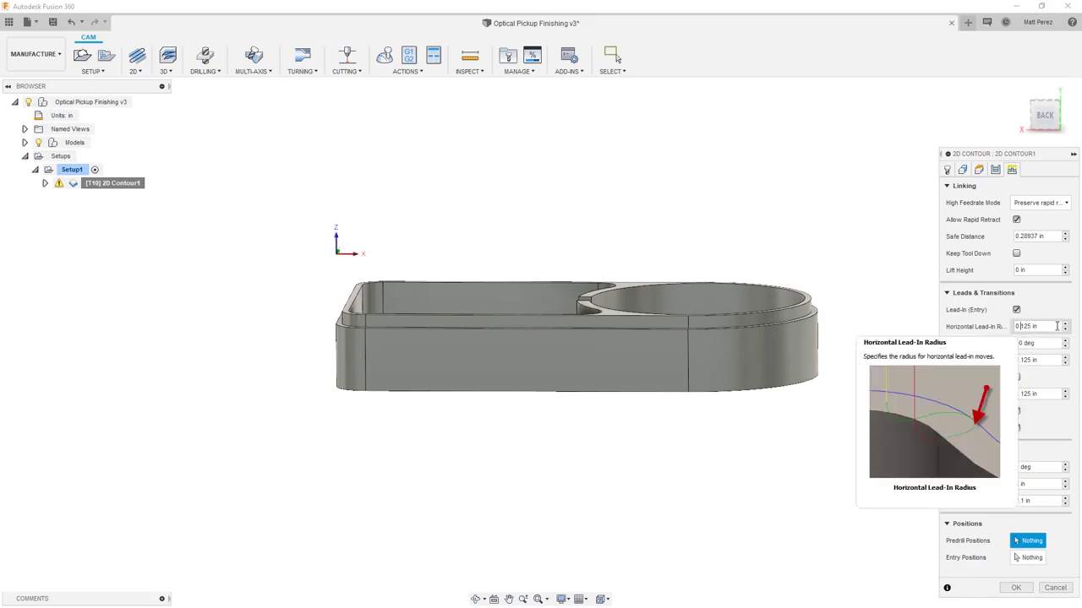
Set the horizontal lead-in radius and linear lead-in distance to 0.05 in
{"action": "triple_click", "coordinate": [1057, 326]}
{"action": "type", "text": "0.05"}
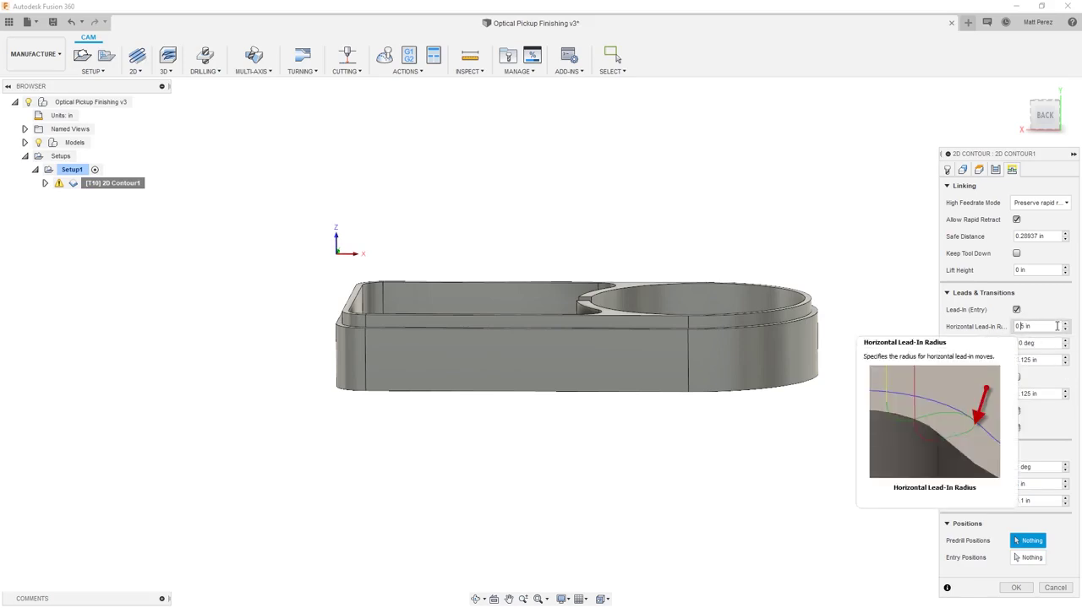
{"action": "left_click", "coordinate": [1024, 360]}
{"action": "key", "text": "BackSpace"}
{"action": "key", "text": "Delete"}
{"action": "type", "text": "0"}
Set the vertical lead-in radius to 0.05 in and regenerate the toolpath
{"action": "left_click", "coordinate": [1028, 394]}
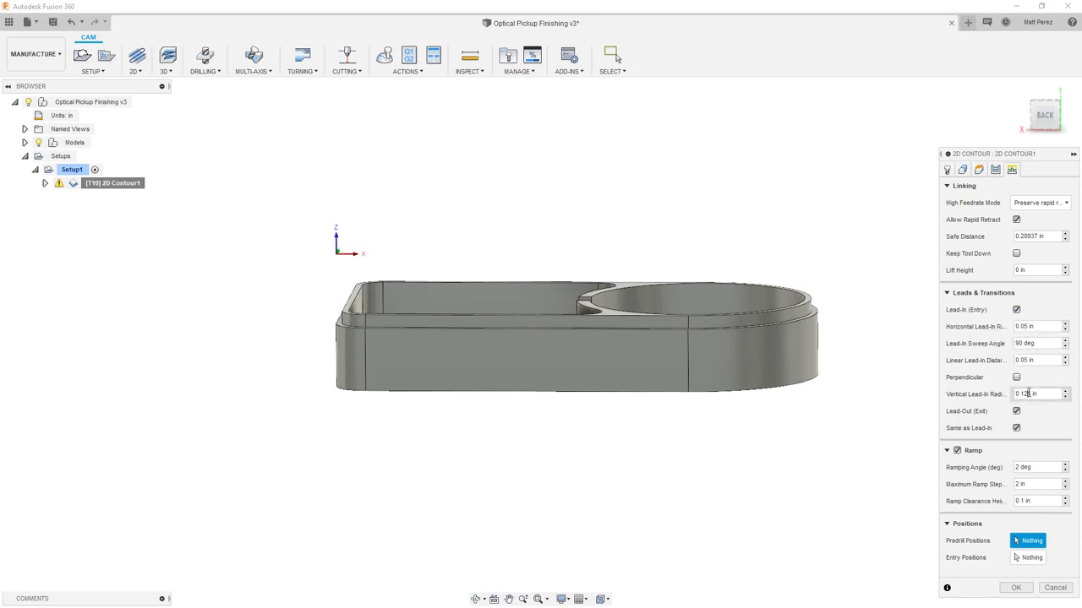
{"action": "key", "text": "Left"}
{"action": "key", "text": "BackSpace"}
{"action": "key", "text": "Delete"}
{"action": "type", "text": "0"}
{"action": "left_click", "coordinate": [1017, 588]}
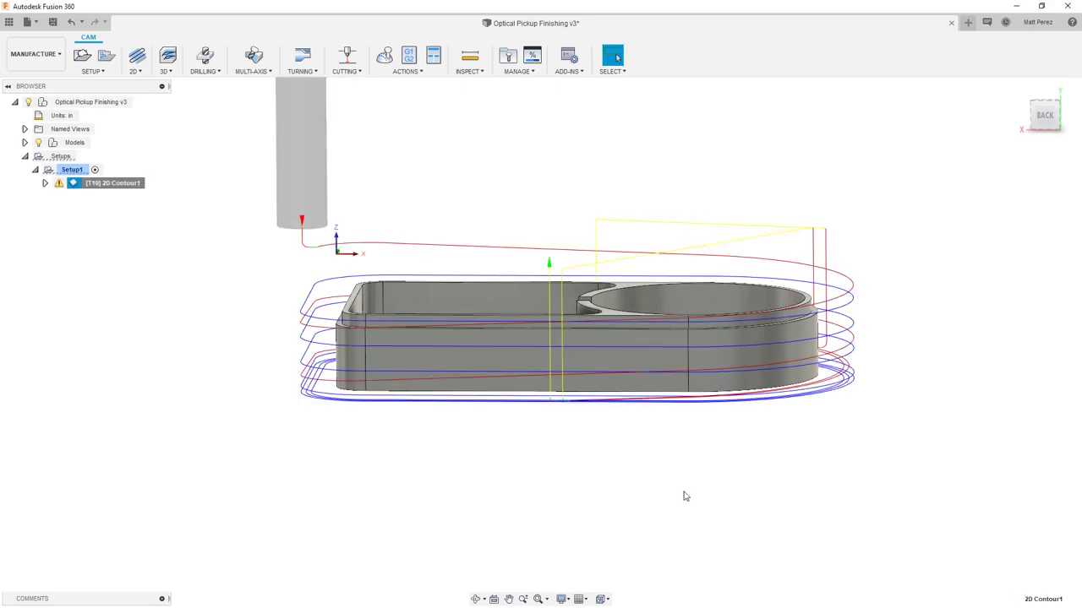
{"action": "middle_click_drag", "start_coordinate": [785, 529], "coordinate": [742, 544], "text": "shift"}
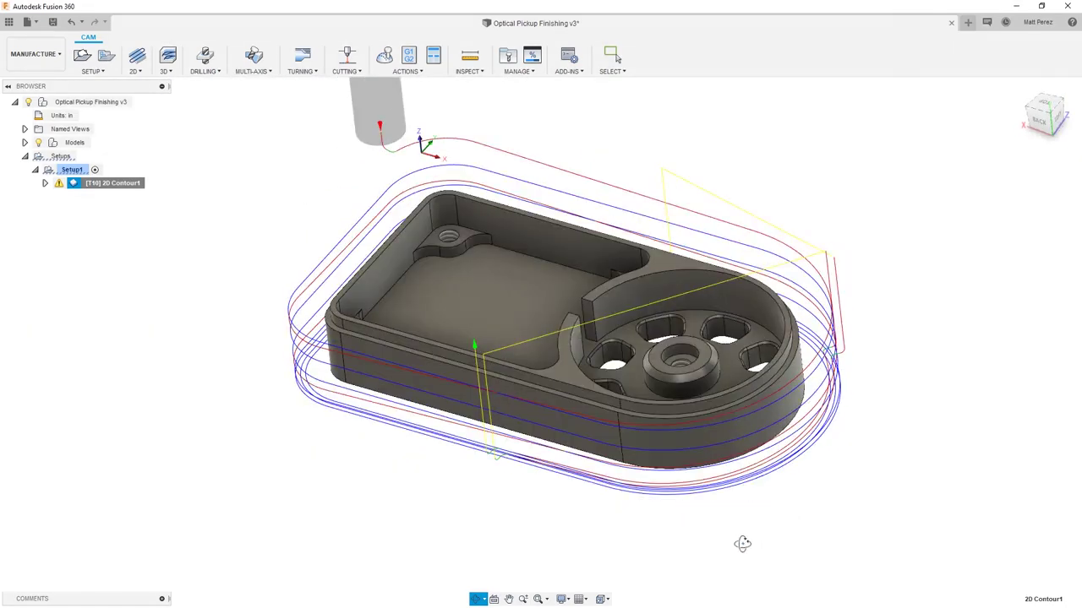
{"action": "left_click", "coordinate": [1018, 83]}
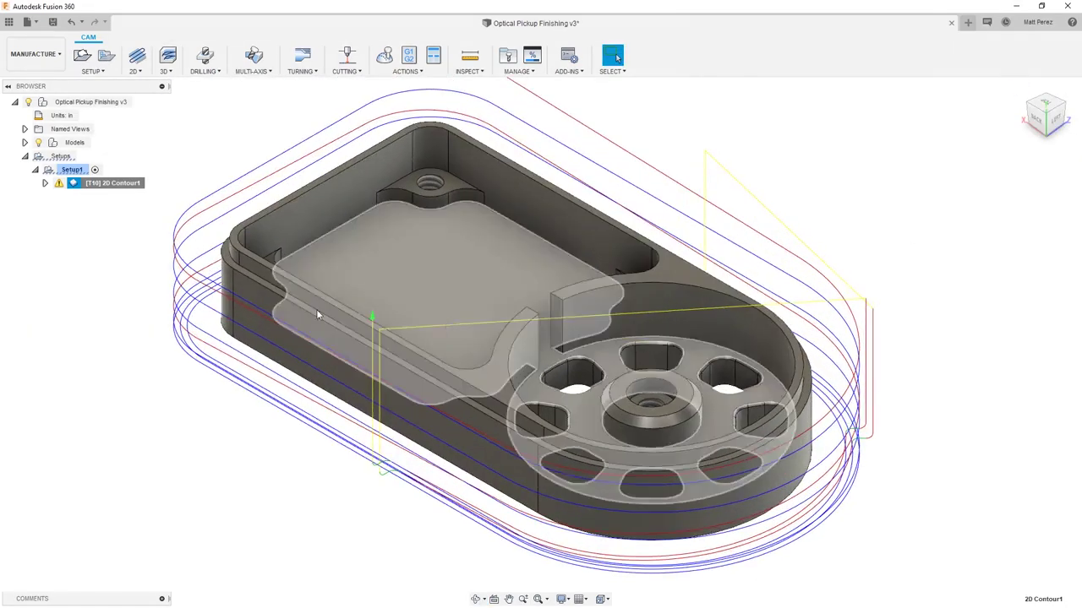
{"action": "left_click", "coordinate": [58, 184]}
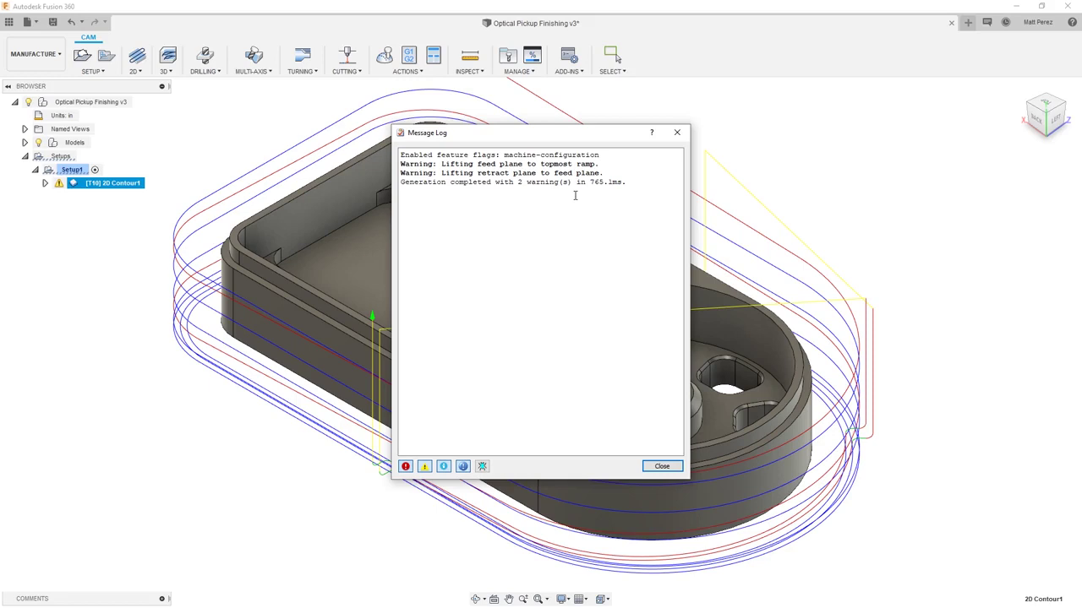
{"action": "left_click", "coordinate": [662, 466]}
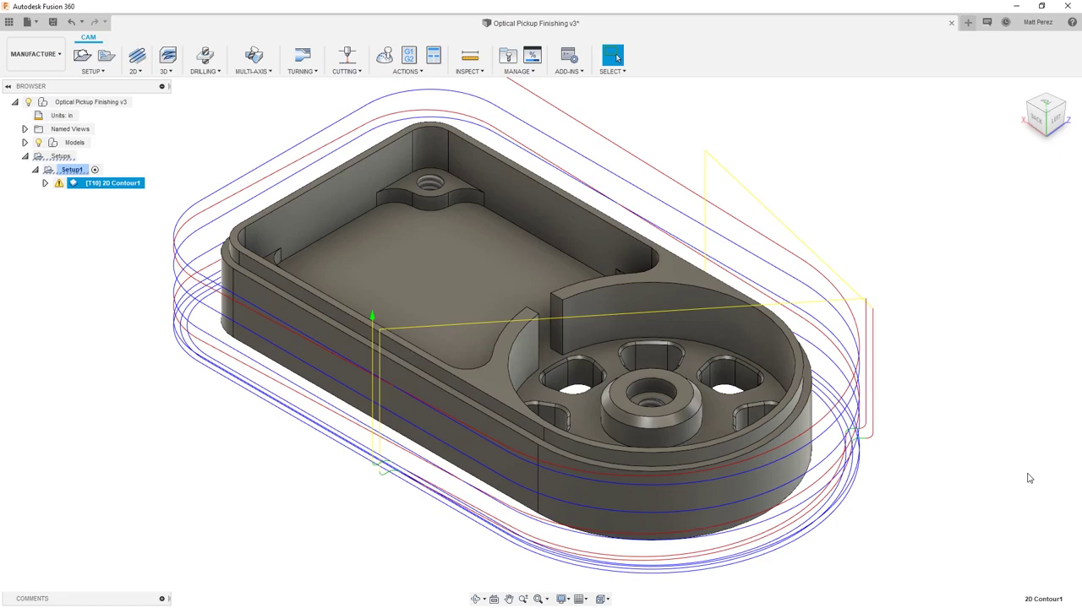
Disable Ramp in 2D Contour1's linking settings and regenerate the toolpath
{"action": "right_click", "coordinate": [101, 184]}
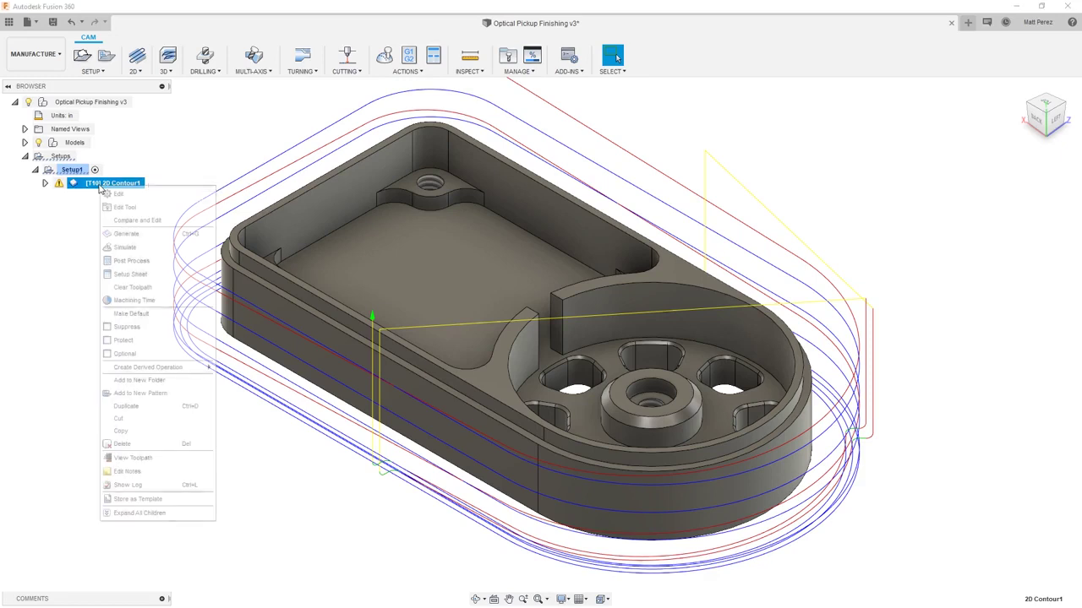
{"action": "left_click", "coordinate": [118, 194]}
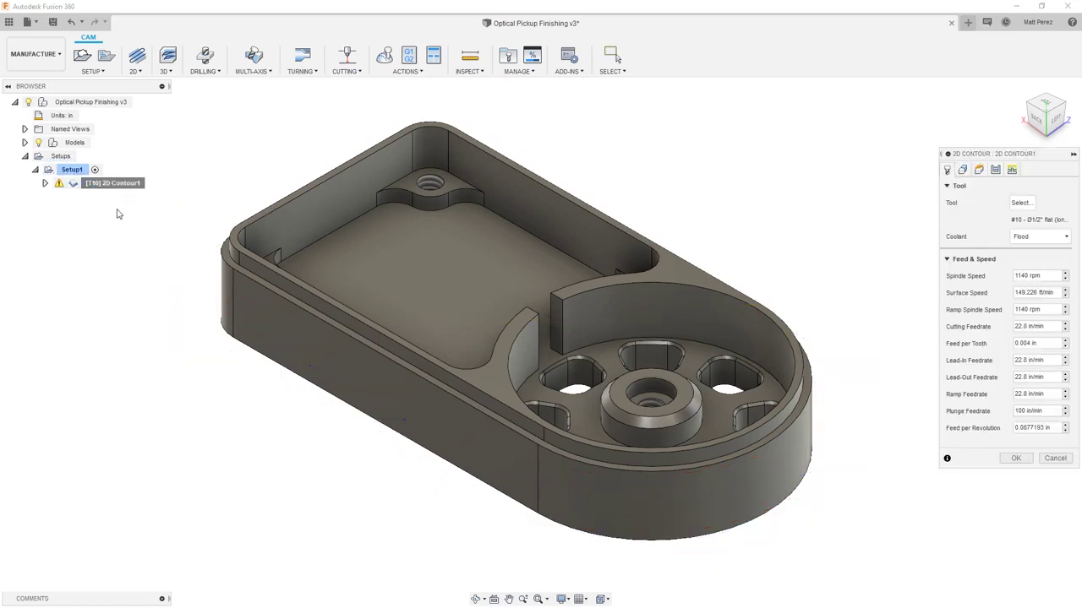
{"action": "left_click", "coordinate": [1013, 170]}
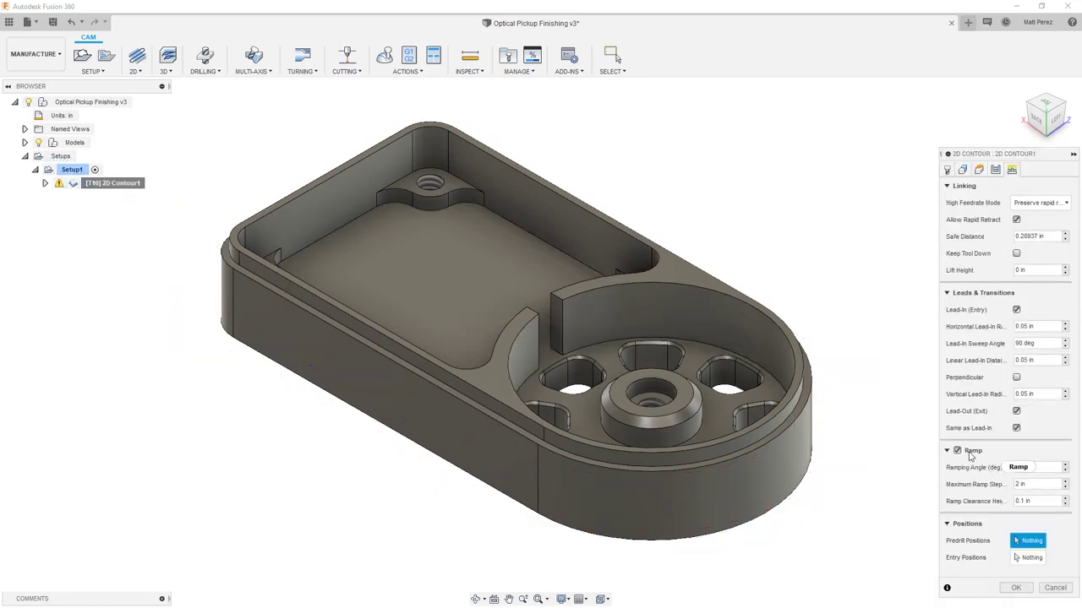
{"action": "left_click", "coordinate": [961, 452]}
{"action": "left_click", "coordinate": [1016, 538]}
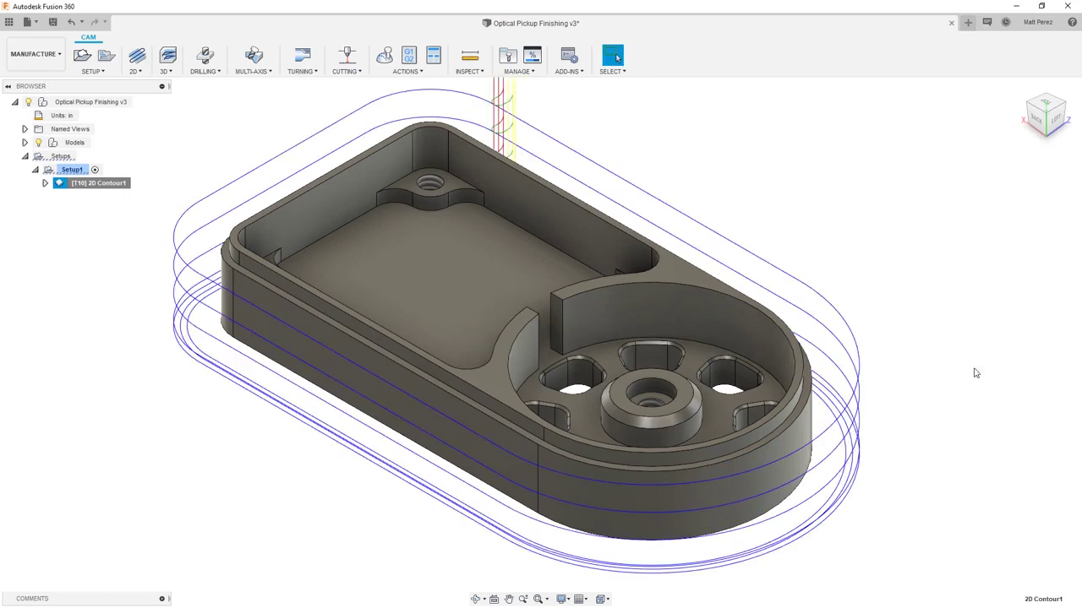
Fit the part in view and save the design as a new version with a description
{"action": "key", "text": "F6"}
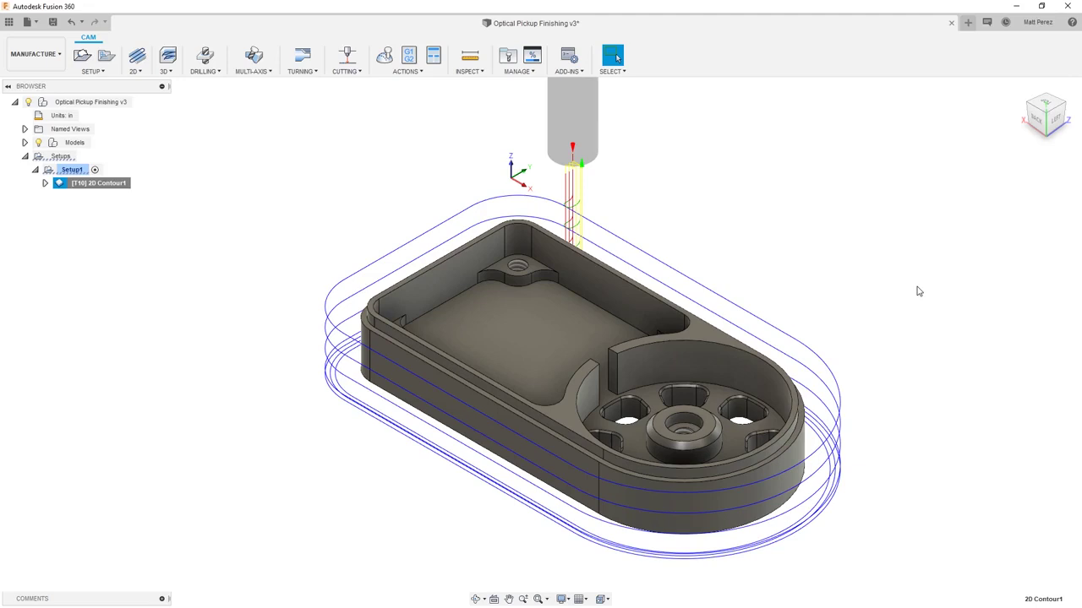
{"action": "scroll", "coordinate": [304, 211], "scroll_direction": "down", "scroll_amount": 1}
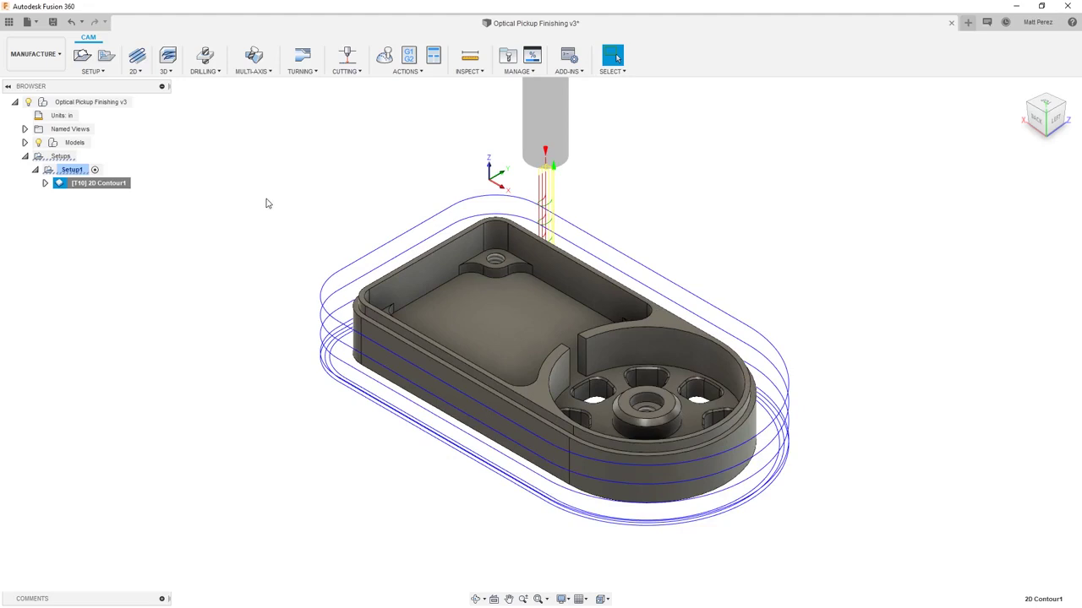
{"action": "left_click", "coordinate": [53, 22]}
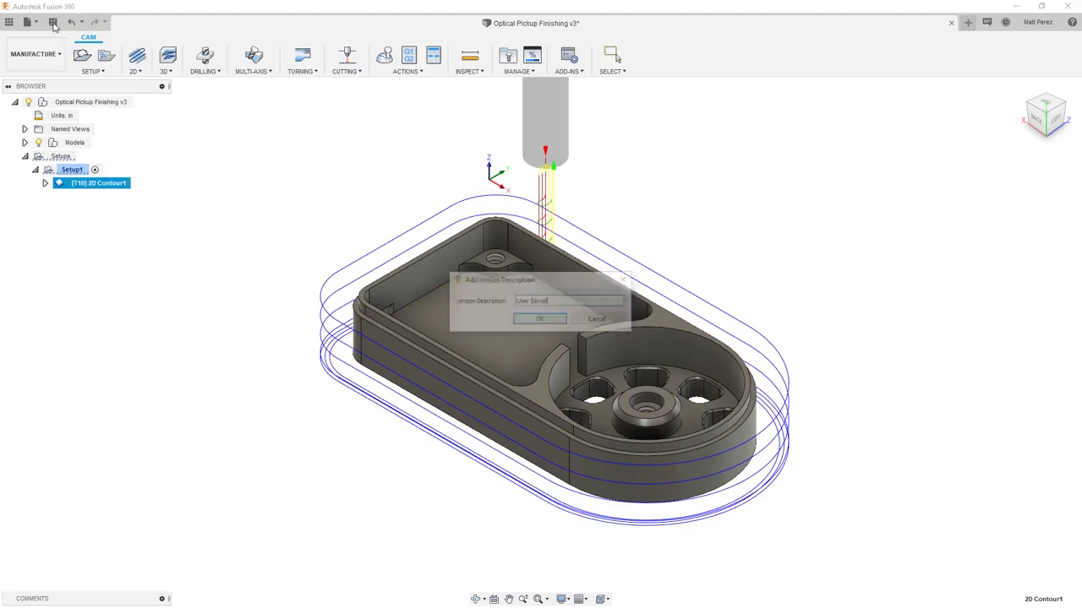
{"action": "left_click", "coordinate": [534, 321]}
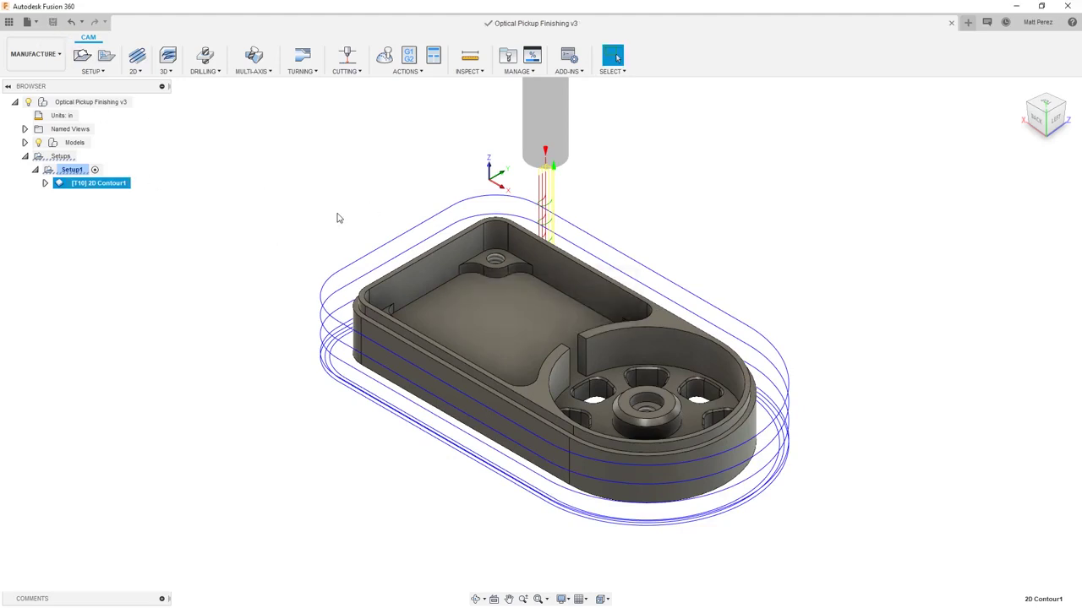